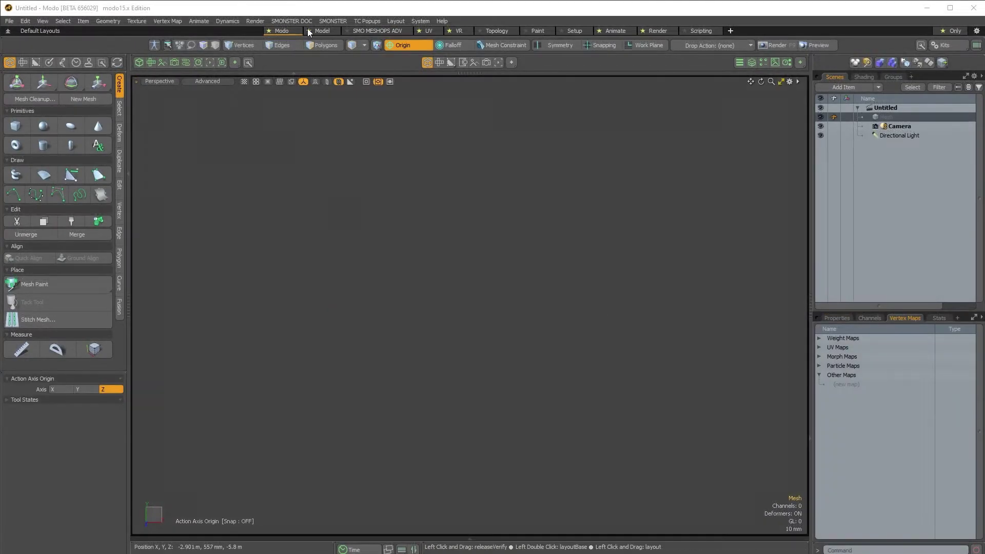
Step: Open the SMONSTER training scenes list and bring up its Game Content category
left_click(335, 21)
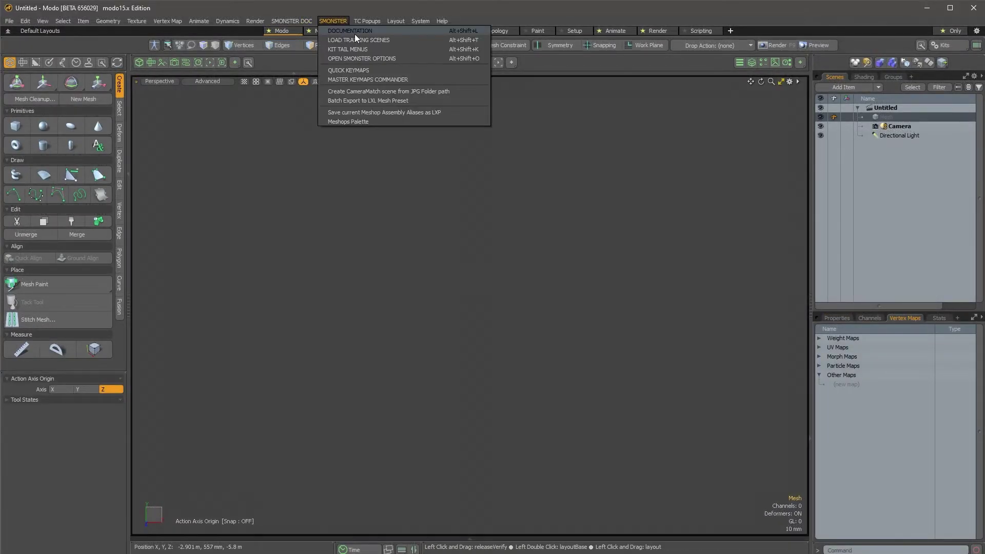
left_click(392, 41)
left_click_drag(440, 5, 227, 95)
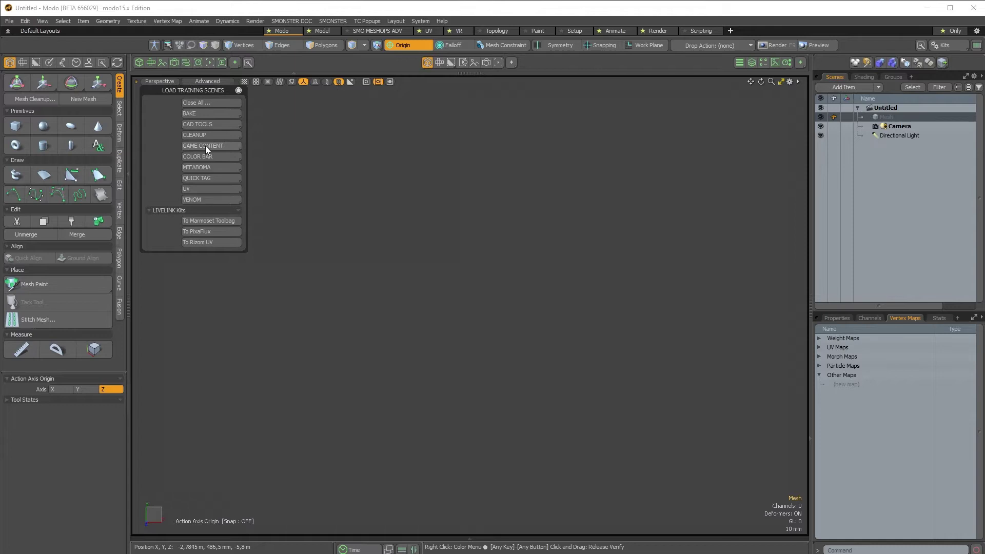
left_click(205, 146)
left_click_drag(411, 84, 349, 98)
left_click(238, 91)
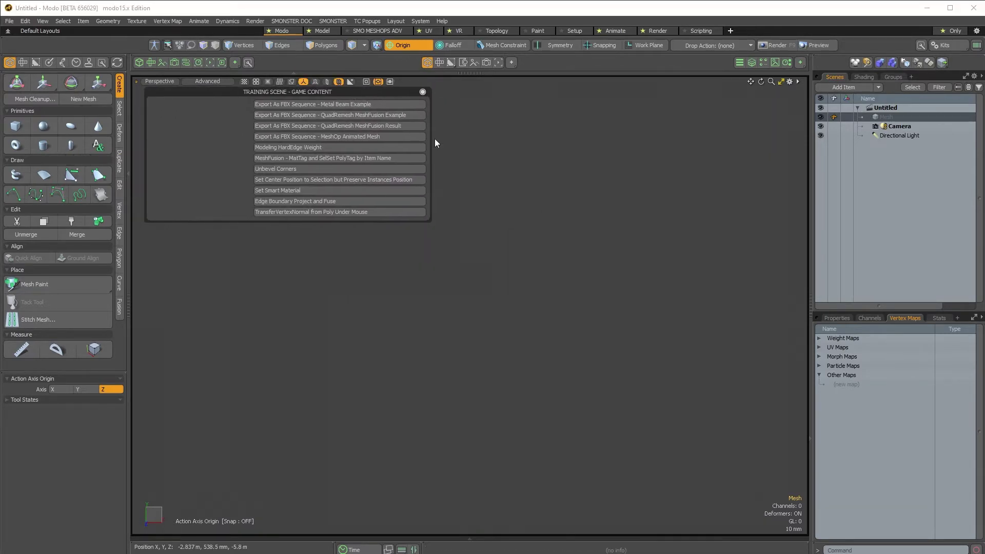
Step: Load the "TransferVertexNormal from Poly Under Mouse" training scene and close the training scene list
left_click_drag(432, 149, 363, 153)
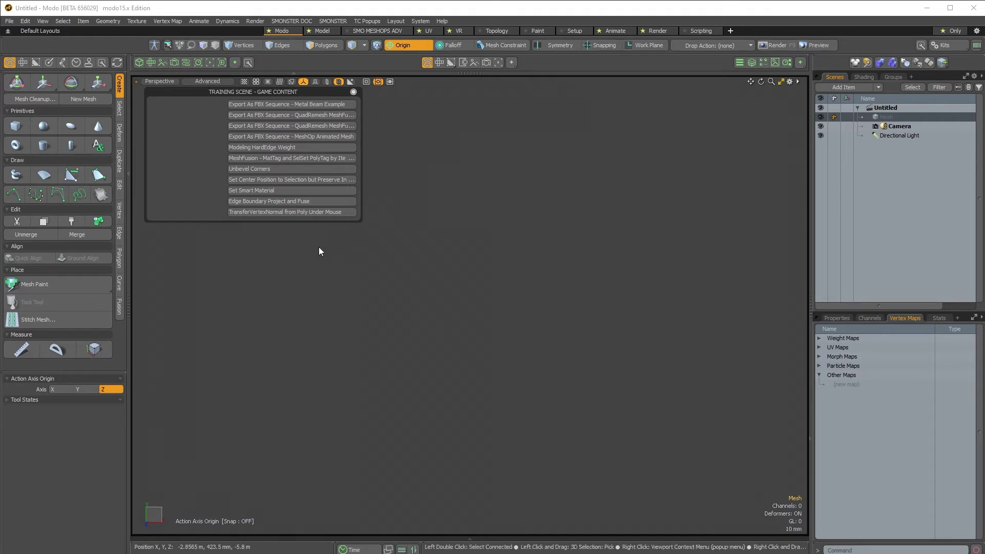
left_click_drag(307, 91, 301, 93)
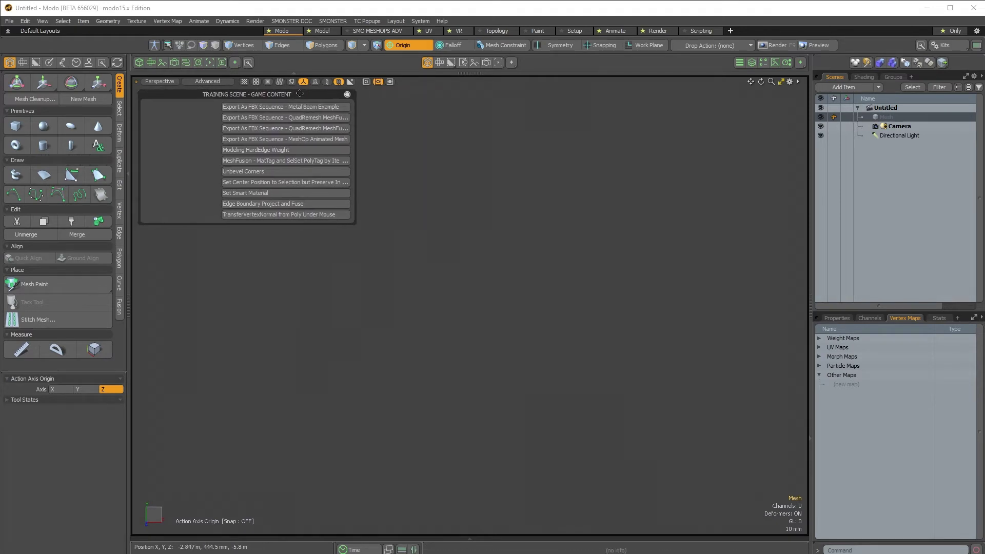
left_click(304, 215)
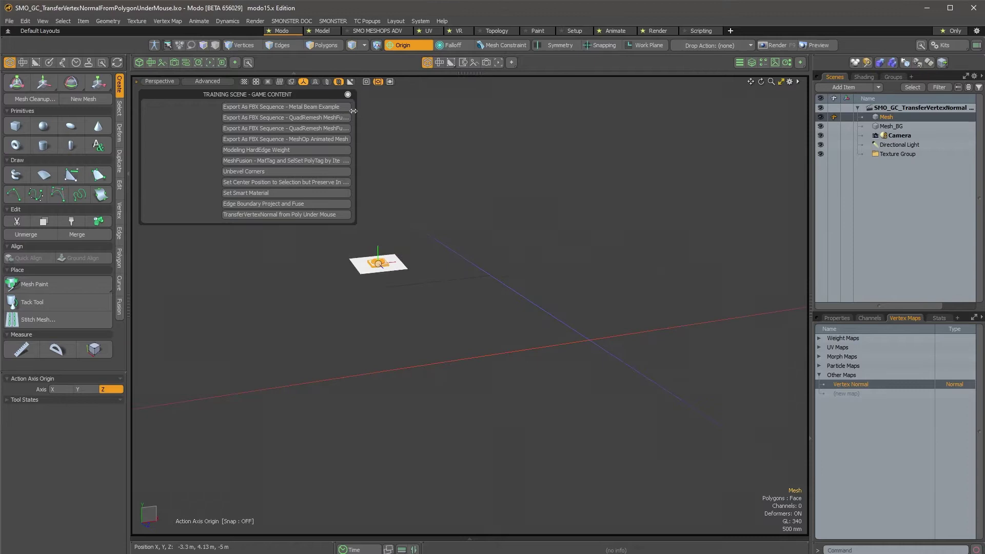
left_click(347, 94)
Step: Frame the whole scene and select the Mesh_BG ground plane for a closer look
left_click_drag(359, 278, 403, 277, "alt")
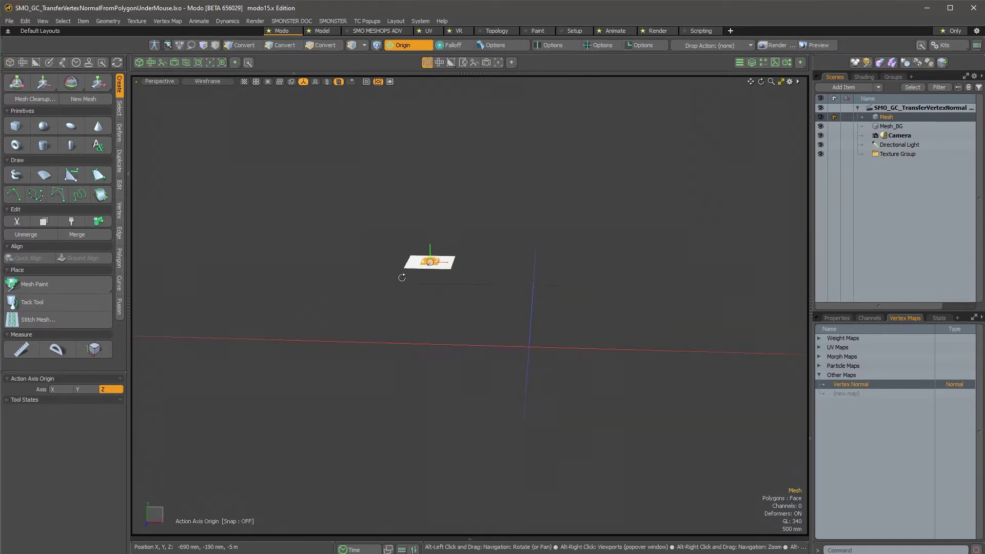
key("shift+a")
left_click_drag(471, 273, 646, 275, "alt")
scroll(586, 254, "down", 4)
left_click(647, 275)
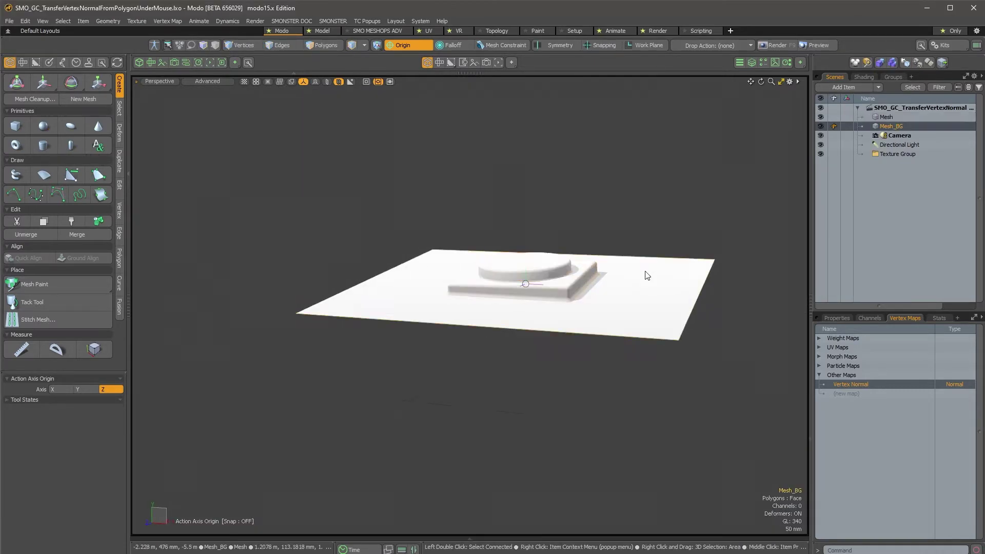
scroll(510, 294, "up", 4)
left_click_drag(511, 295, 538, 310, "alt")
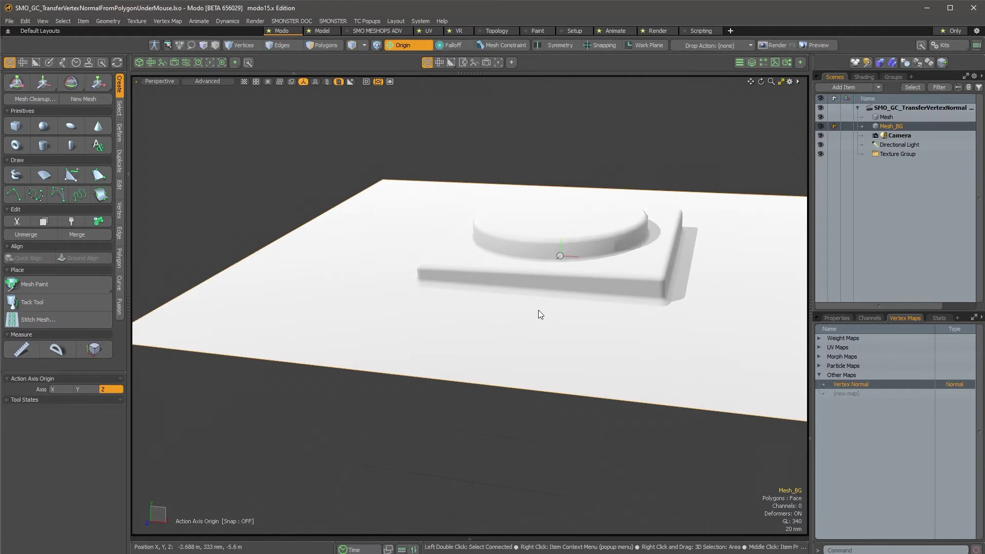
Step: Set the viewport to Texture shading and select the Mesh item sitting on the ground plane to view its wireframe
key("KP_5")
left_click(706, 248)
scroll(707, 248, "down", 3)
left_click(543, 295)
left_click_drag(651, 281, 568, 297, "alt")
scroll(565, 344, "up", 4)
scroll(580, 339, "down", 4)
left_click(606, 328)
left_click(568, 296)
scroll(568, 295, "up", 3)
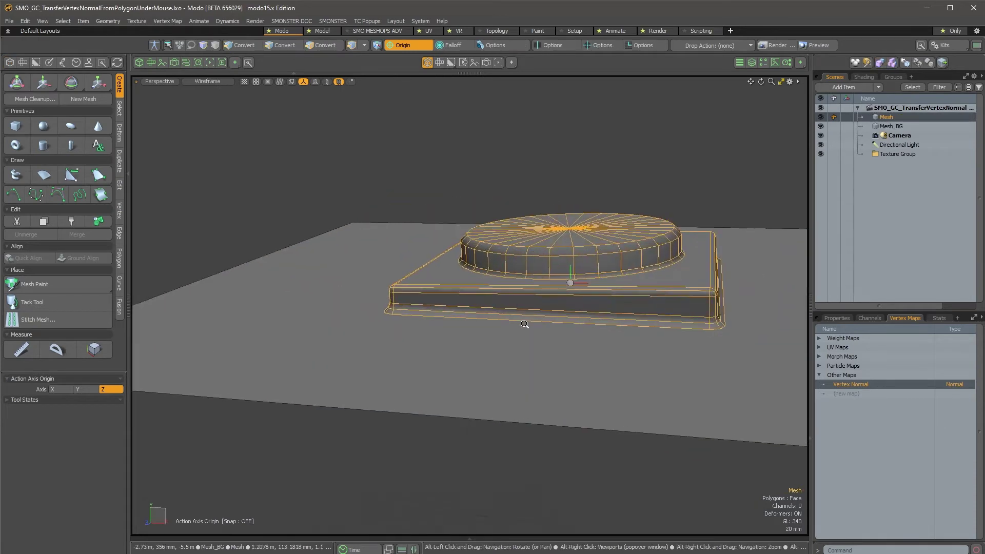
Step: Select all polygons of the round disc, move them up off the base plate, and undo the move
key("3")
double_click(593, 232)
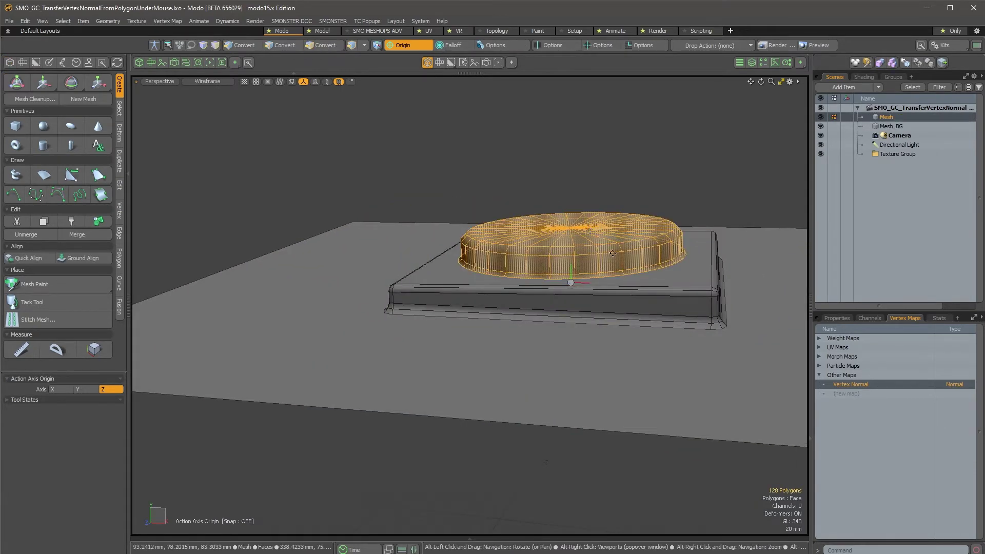
left_click_drag(593, 232, 557, 121, "alt")
key("w")
key("q")
left_click_drag(600, 284, 628, 233, "alt")
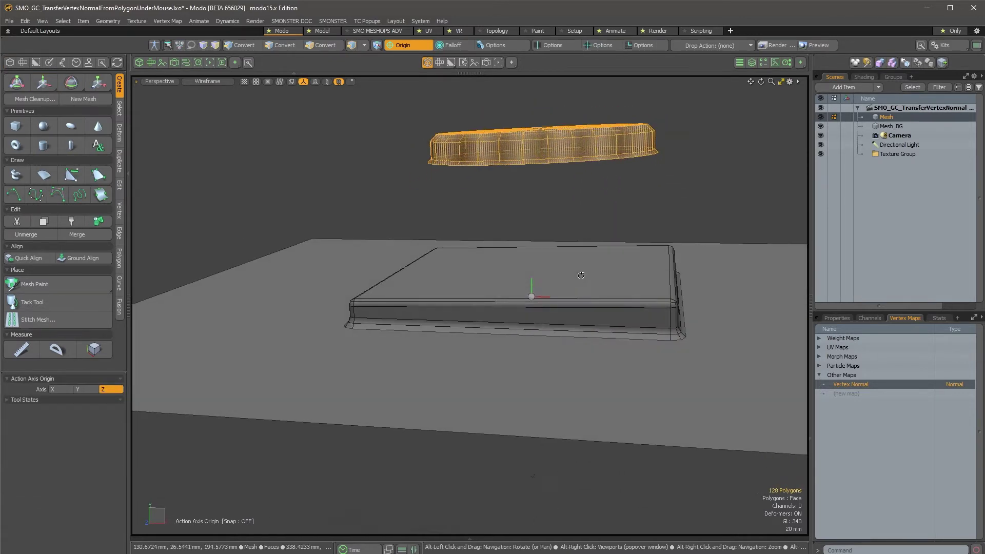
left_click(627, 232)
key("ctrl+z")
key("ctrl+z")
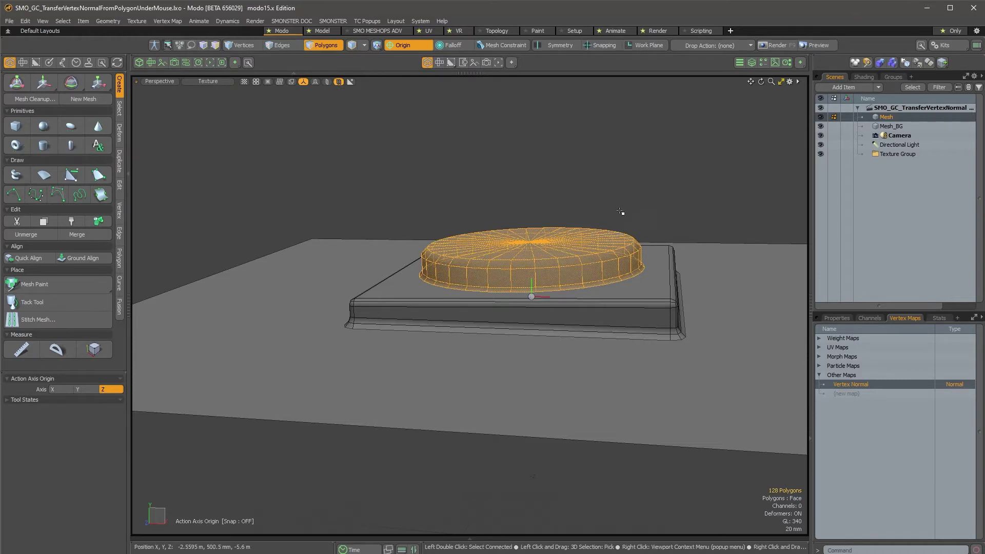
Step: Display the mesh in vertex mode and examine the points of the disc and base plate
left_click_drag(620, 211, 578, 262, "alt")
right_click_drag(577, 262, 534, 262, "alt")
key("1")
left_click_drag(533, 344, 551, 308, "alt")
right_click_drag(552, 308, 568, 307, "alt")
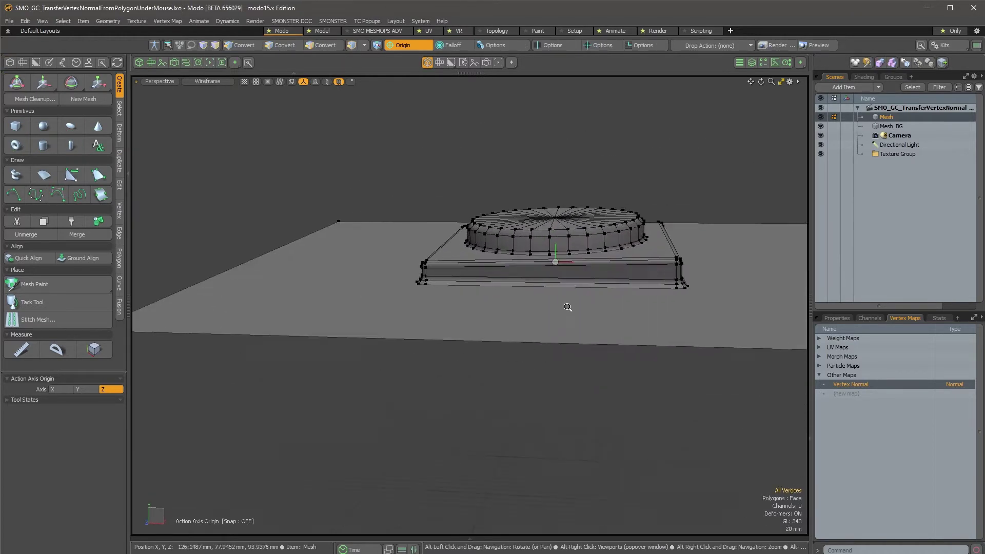
left_click_drag(567, 307, 584, 289, "alt")
mouse_move(535, 354)
left_mouse_down("alt")
mouse_move(575, 387)
mouse_move(567, 392)
left_mouse_up("alt")
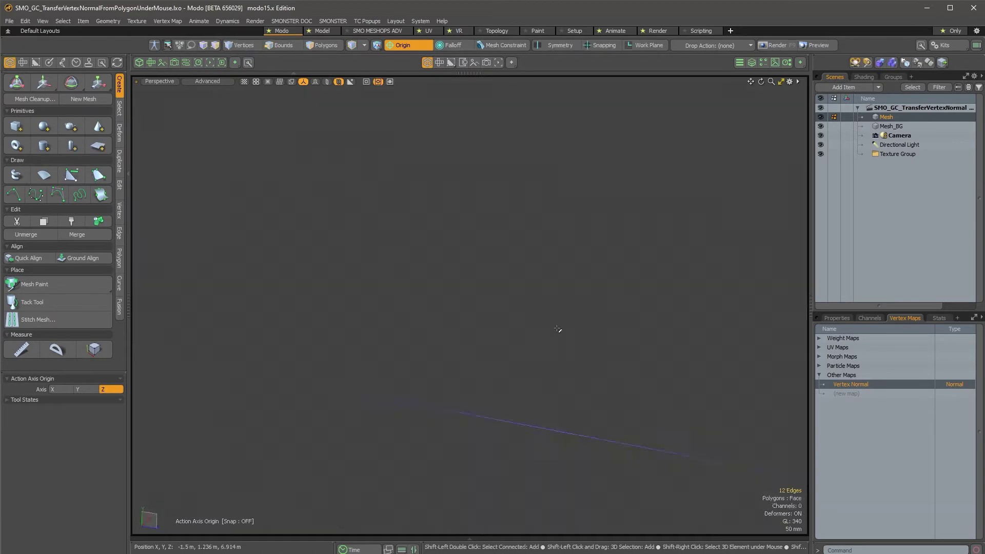
Step: Return to item selection and examine the shading of the Mesh item's beveled disc and base plate
key("shift+a")
left_click_drag(601, 401, 564, 360, "alt")
scroll(597, 364, "up", 3)
key("5")
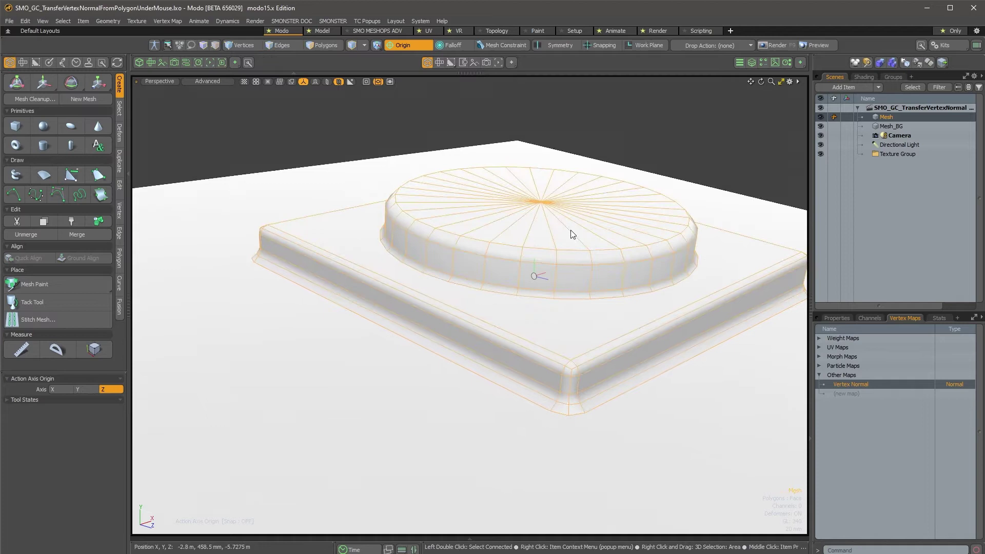
left_click_drag(571, 231, 574, 269, "alt")
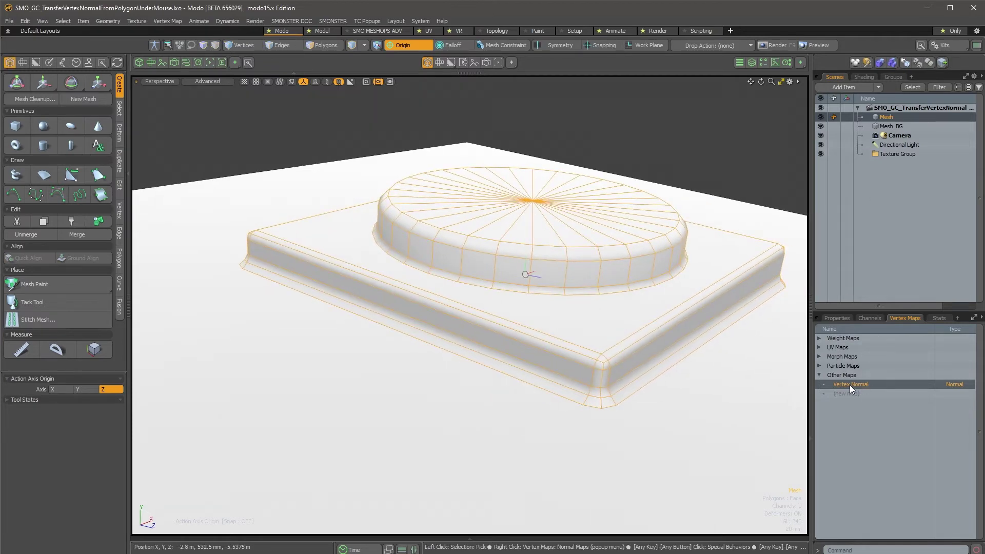
Step: Select Mesh_BG and examine the junction between the base plate's flared bottom edge and the ground plane
left_click(893, 126)
left_click_drag(714, 285, 592, 396, "alt")
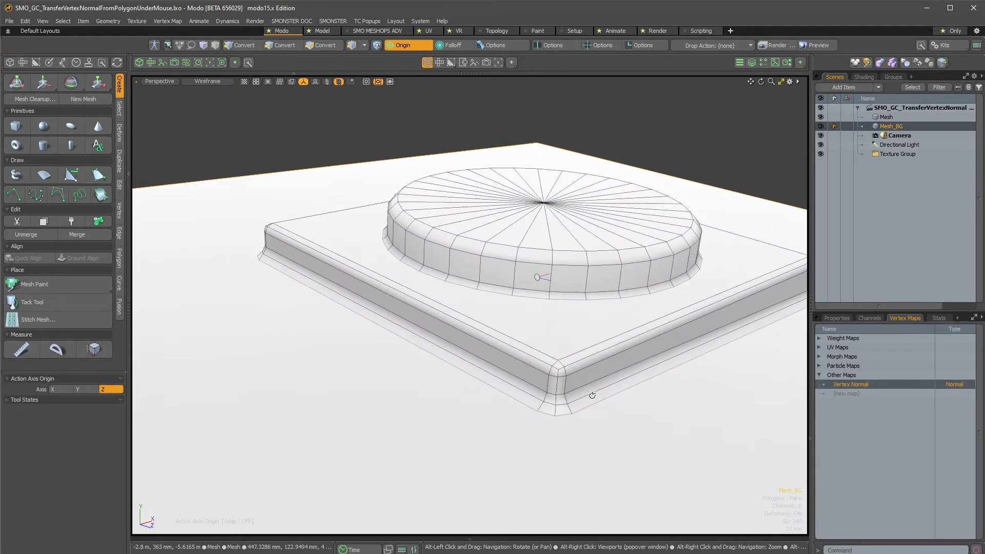
right_click_drag(623, 393, 297, 331, "alt")
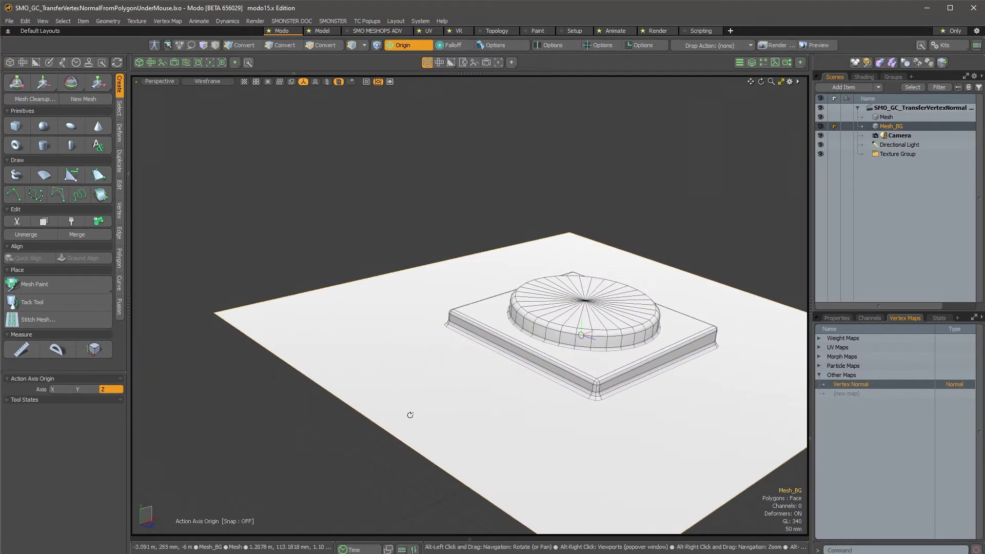
left_click_drag(410, 415, 570, 359, "alt")
scroll(573, 359, "up", 5)
scroll(664, 289, "up", 1)
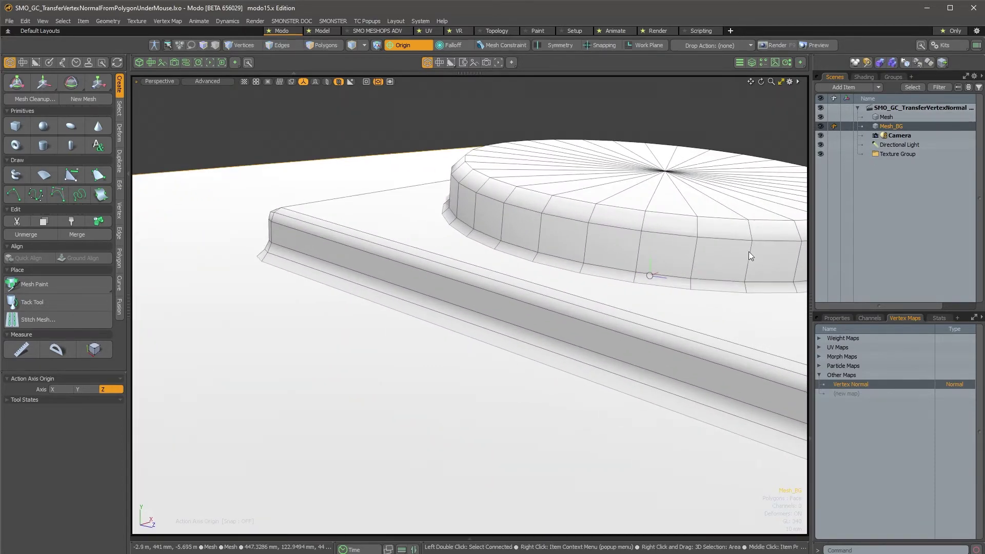
left_click_drag(683, 285, 455, 272, "alt+shift")
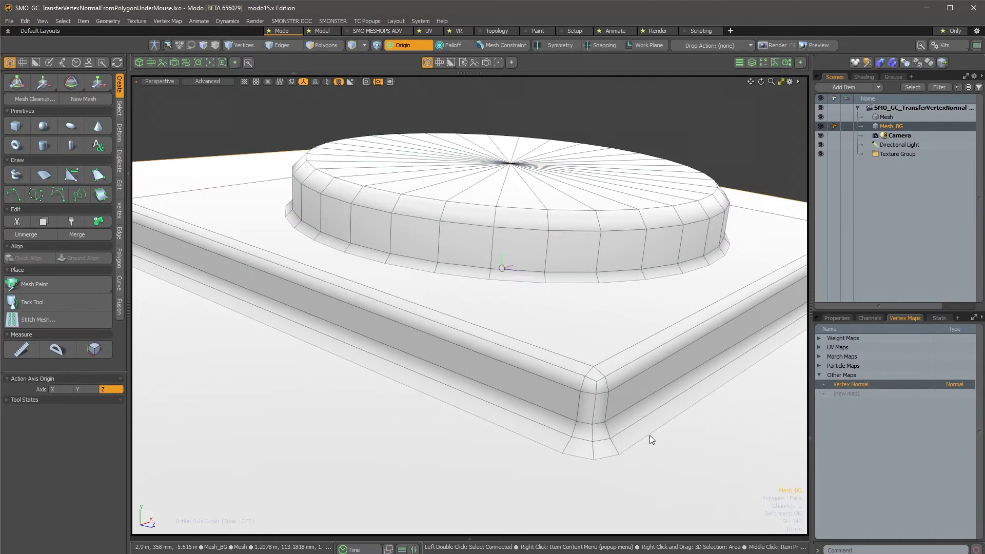
scroll(675, 435, "down", 3)
mouse_move(680, 390)
left_mouse_down("alt")
mouse_move(660, 398)
mouse_move(688, 391)
left_mouse_up("alt")
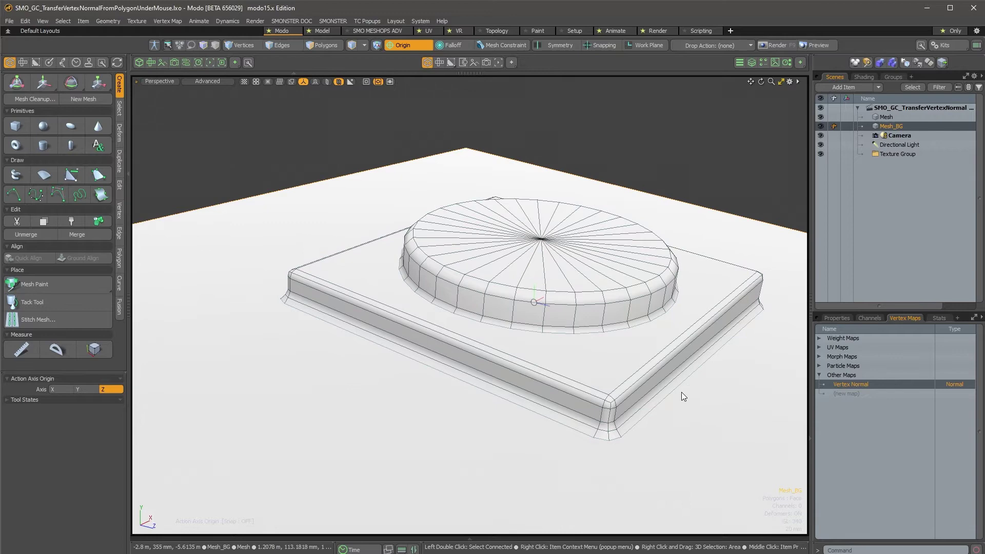
left_click_drag(707, 414, 674, 435, "alt")
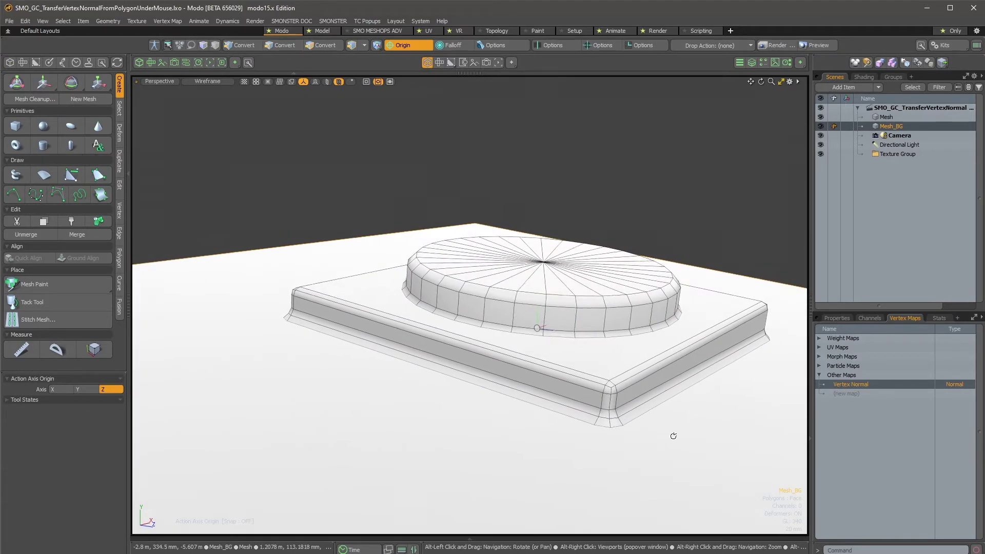
right_click_drag(674, 436, 648, 400, "alt")
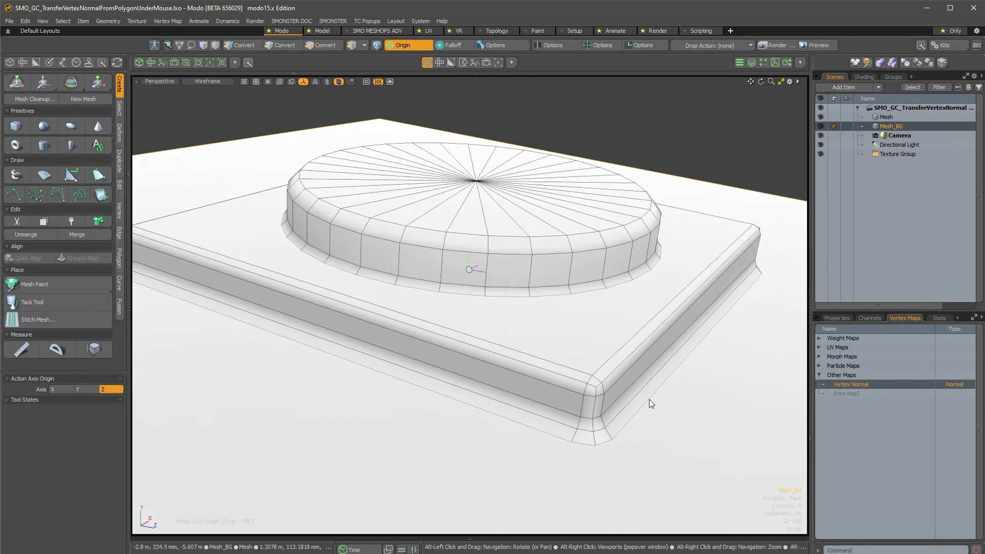
Step: Select the outer boundary edge loop around the bottom of the Mesh item's base plate
left_click(645, 395)
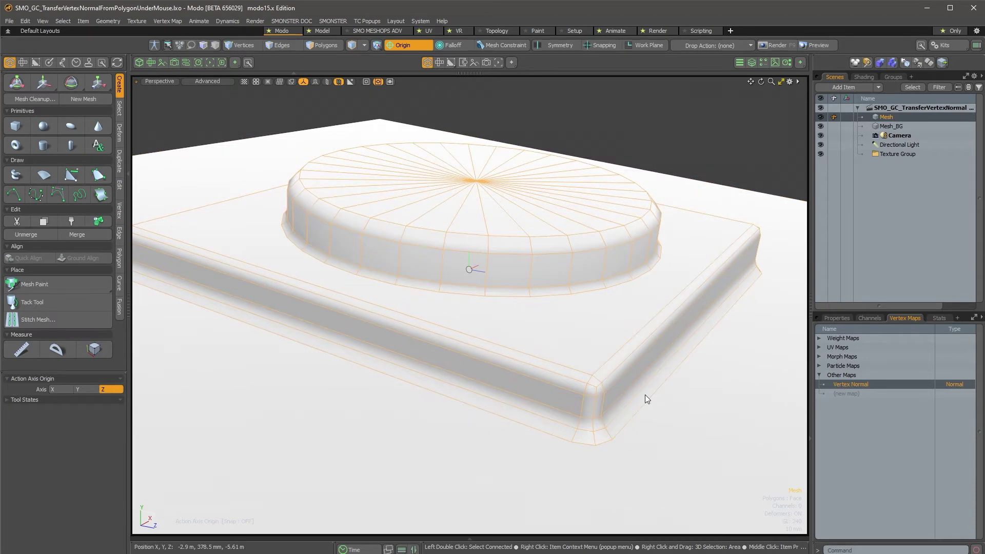
key("2")
double_click(661, 387)
left_click_drag(660, 385, 592, 383, "alt")
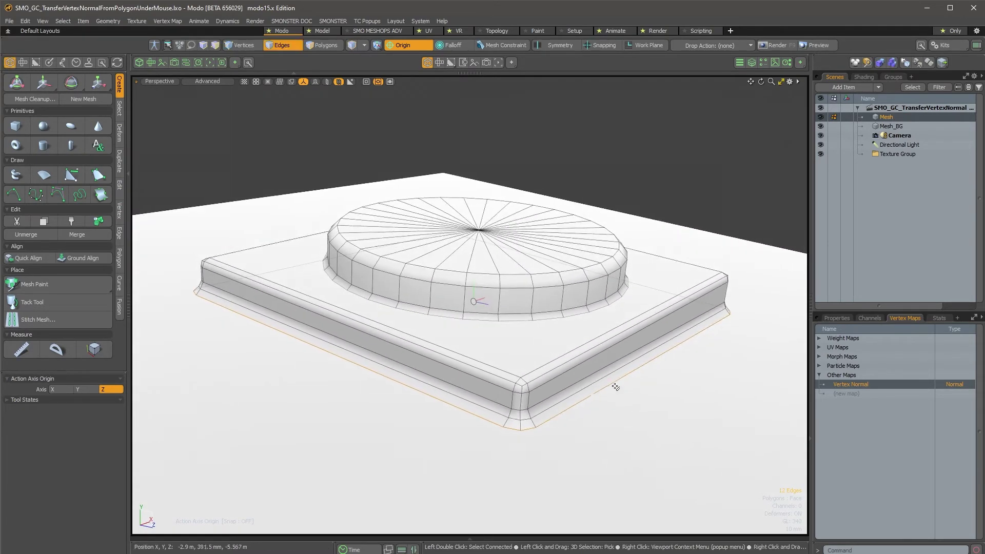
right_click_drag(513, 427, 591, 419, "alt")
left_click_drag(591, 419, 587, 407, "alt")
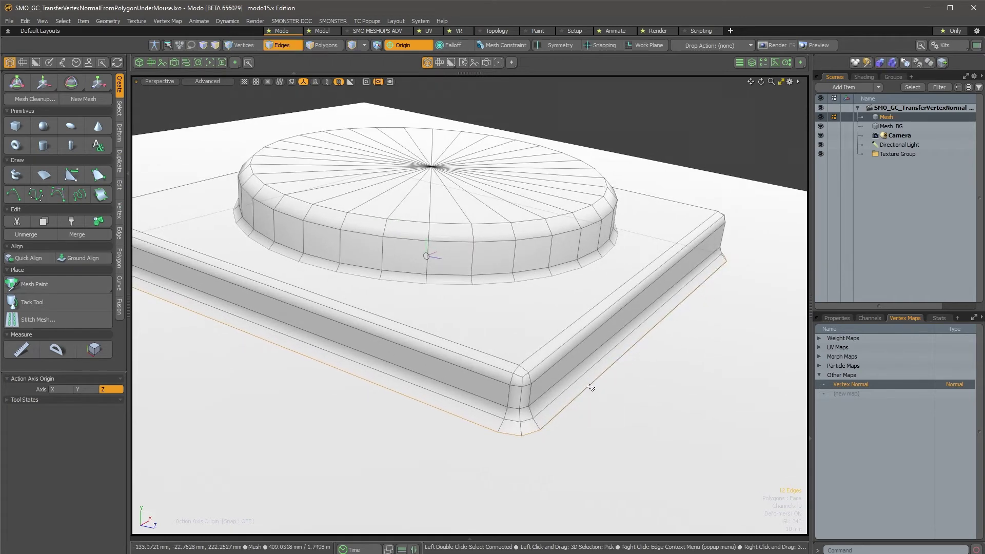
Step: Run Transfer VNormal from BG (Mouse Over) on the selected boundary edges, using the ground plane as source
right_click(612, 368)
mouse_move(627, 378)
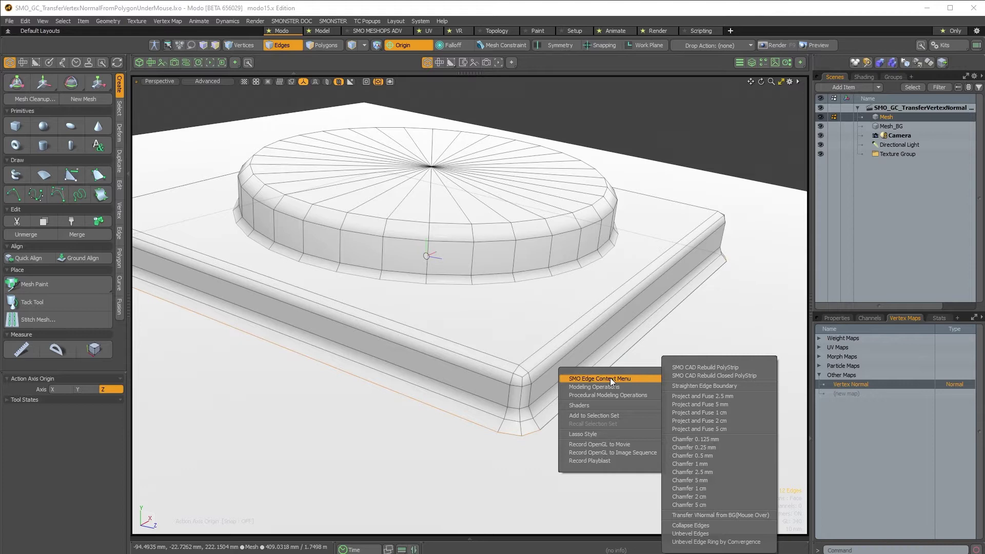
left_click(708, 515)
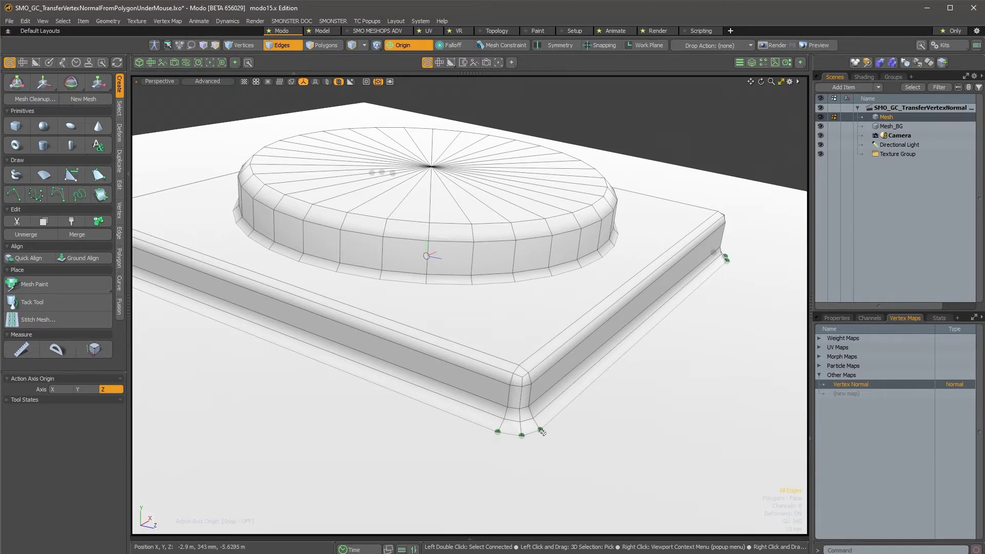
Step: Inspect the transferred vertex normals at the base plate's bottom corners from several angles
left_click_drag(485, 420, 602, 385, "alt")
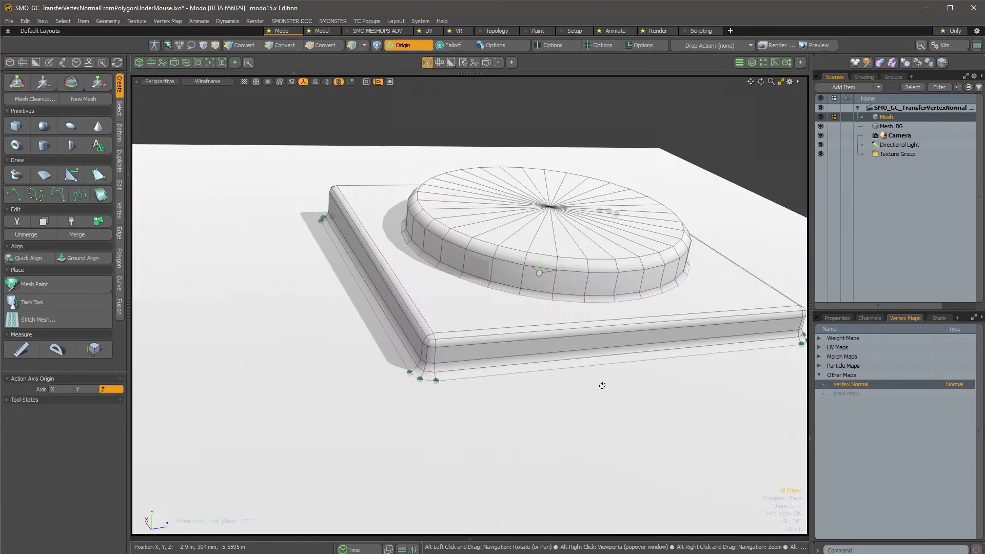
scroll(365, 376, "up", 5)
left_click_drag(513, 390, 477, 367, "alt")
scroll(541, 366, "down", 4)
left_click_drag(578, 363, 489, 339, "alt")
Step: Select the base plate's connected polygons, try shifting them with the Move tool, and undo the shift
left_click(484, 363)
key("3")
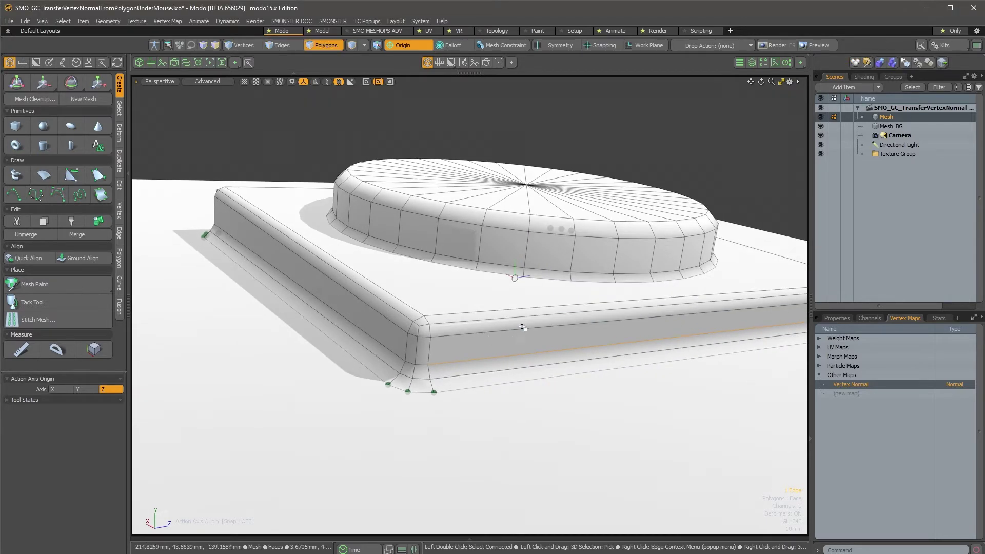
double_click(519, 289)
mouse_move(513, 304)
left_mouse_down("alt")
mouse_move(519, 315)
mouse_move(503, 308)
left_mouse_up("alt")
key("w")
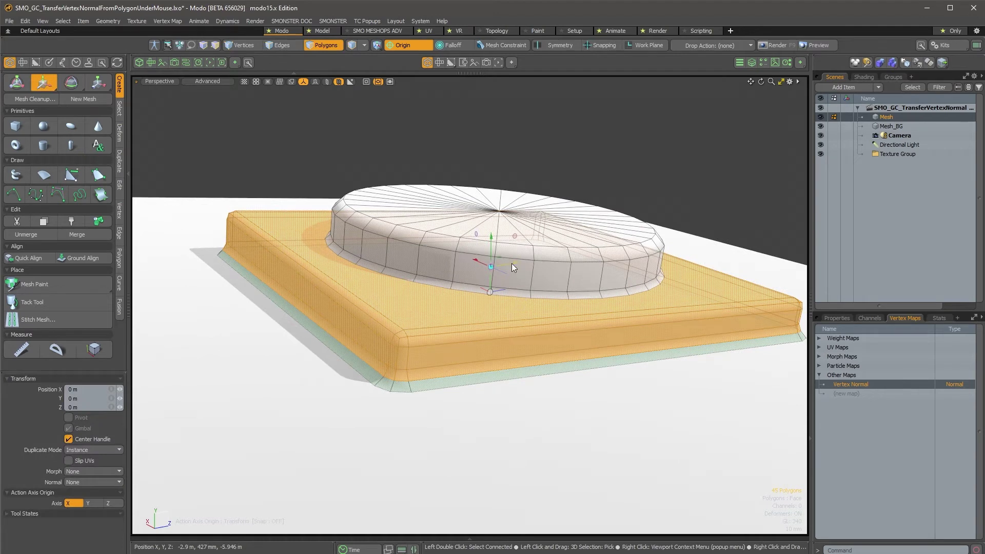
left_click_drag(512, 263, 512, 265)
key("ctrl+z")
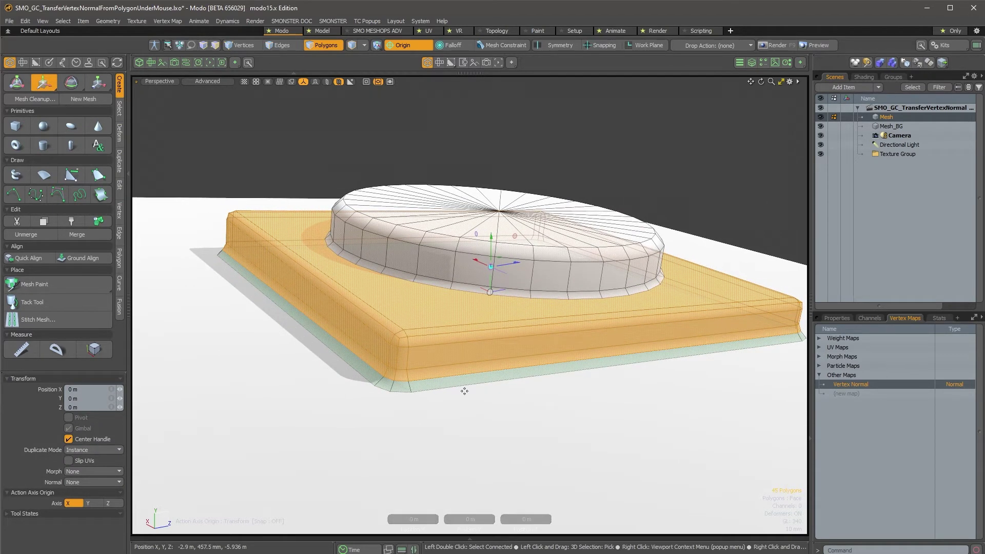
Step: Drop the Move tool, clear the selection in edge mode, and inspect the blended corner of the base plate
left_click_drag(464, 391, 442, 378, "alt")
key("q")
key("1")
key("2")
key("Escape")
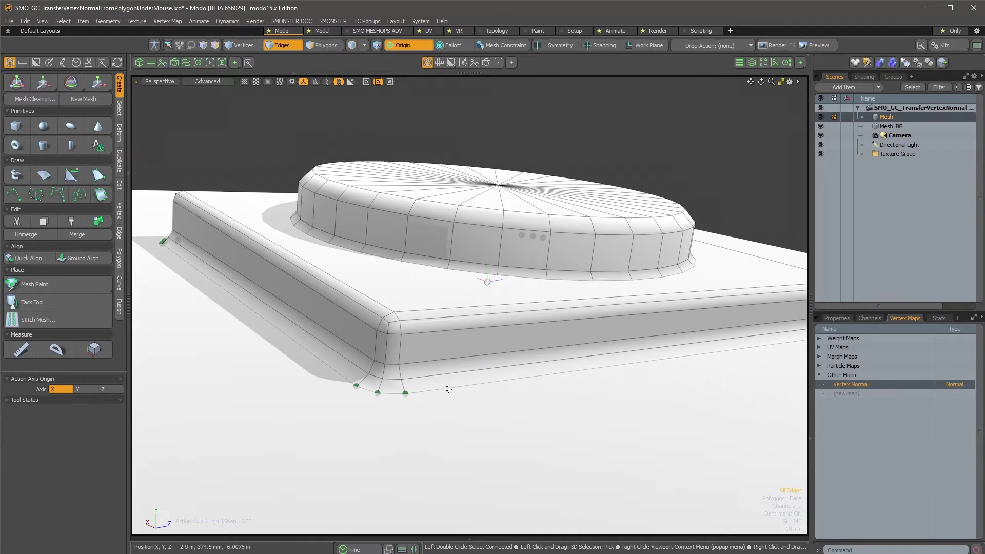
left_click_drag(412, 394, 405, 377, "alt")
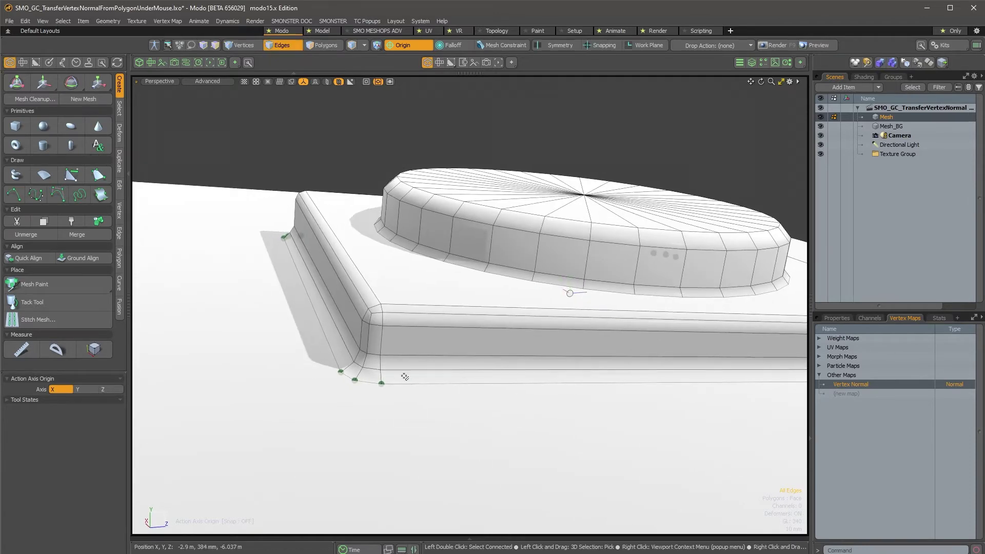
Step: Check the base plate's corner in item and edge mode, and hide the wireframe overlay on the mesh
left_click_drag(337, 367, 480, 344, "alt")
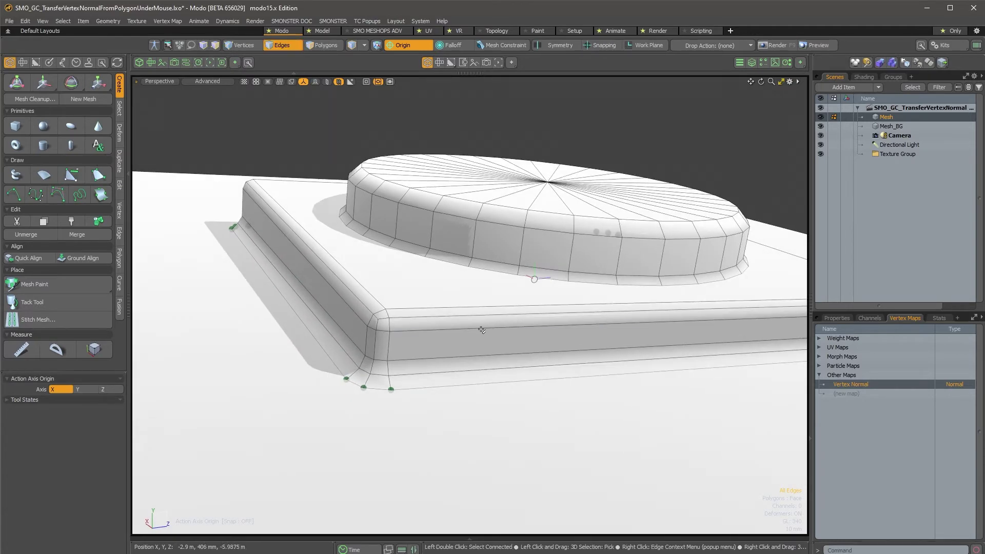
left_click_drag(532, 301, 545, 325, "alt+shift")
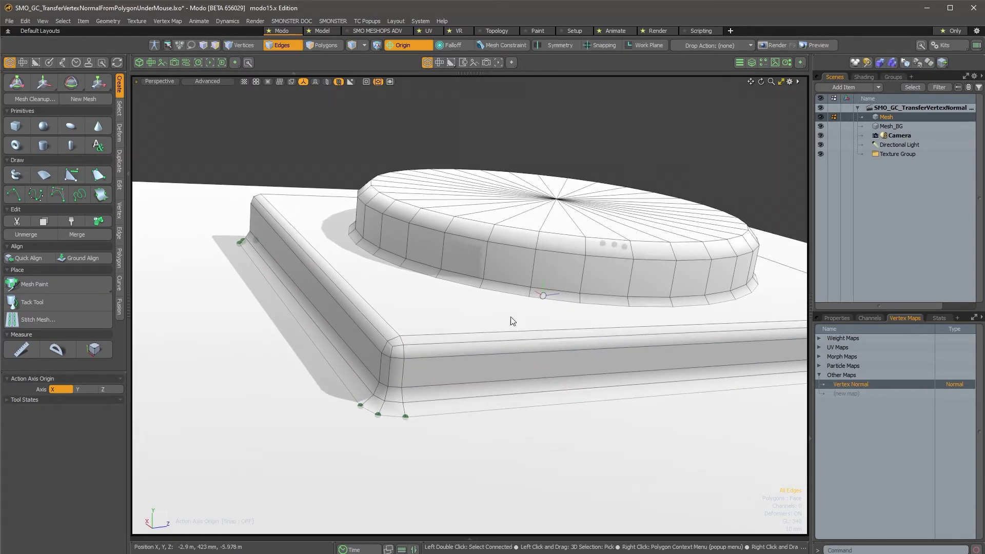
key("5")
left_click_drag(451, 376, 476, 384, "alt")
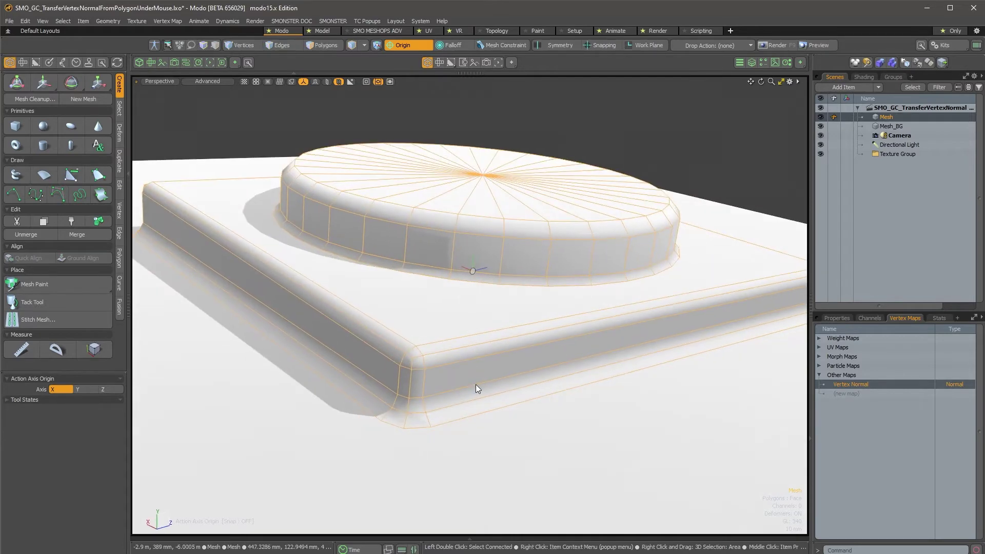
key("2")
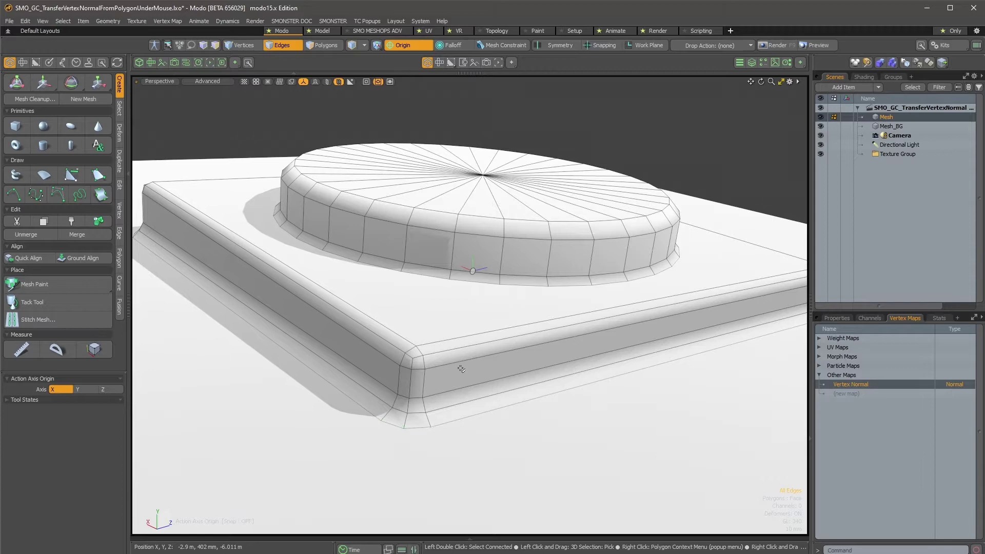
left_click_drag(547, 297, 509, 321, "alt")
left_click_drag(399, 399, 462, 380, "alt")
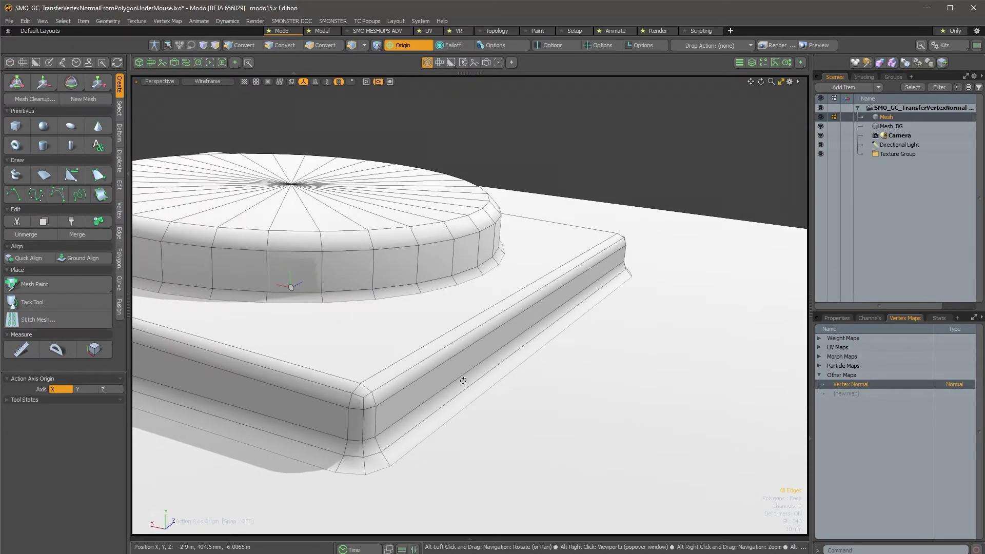
key("ctrl+3")
left_click(521, 384)
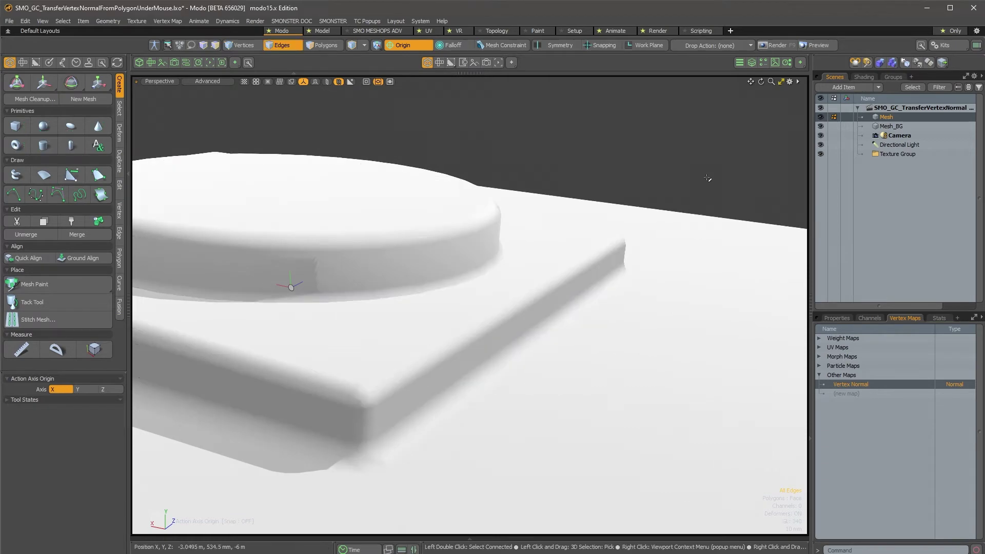
Step: Examine the shading blend between the base plate's lower boundary and the ground plane from several angles and distances
left_click_drag(708, 179, 583, 318, "alt")
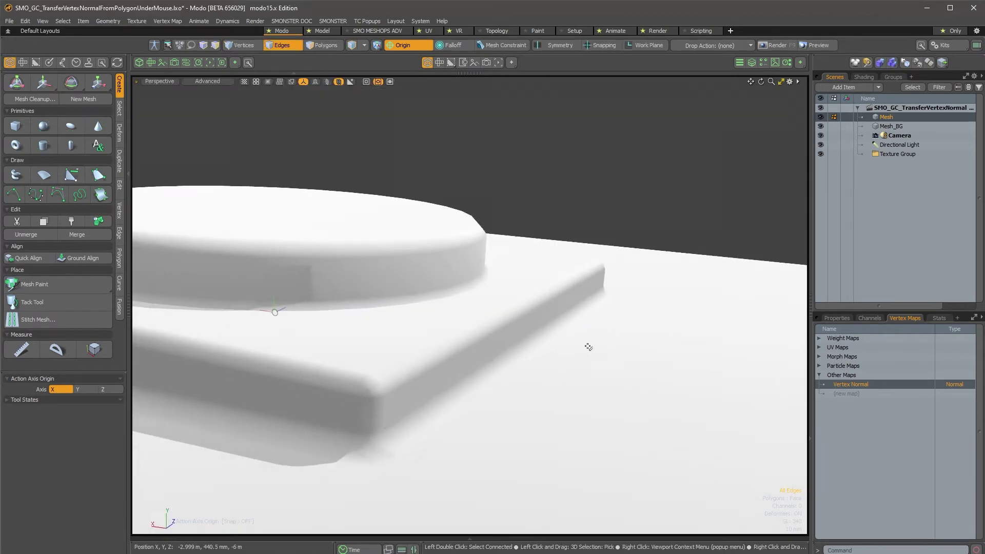
left_click_drag(568, 332, 492, 433, "alt")
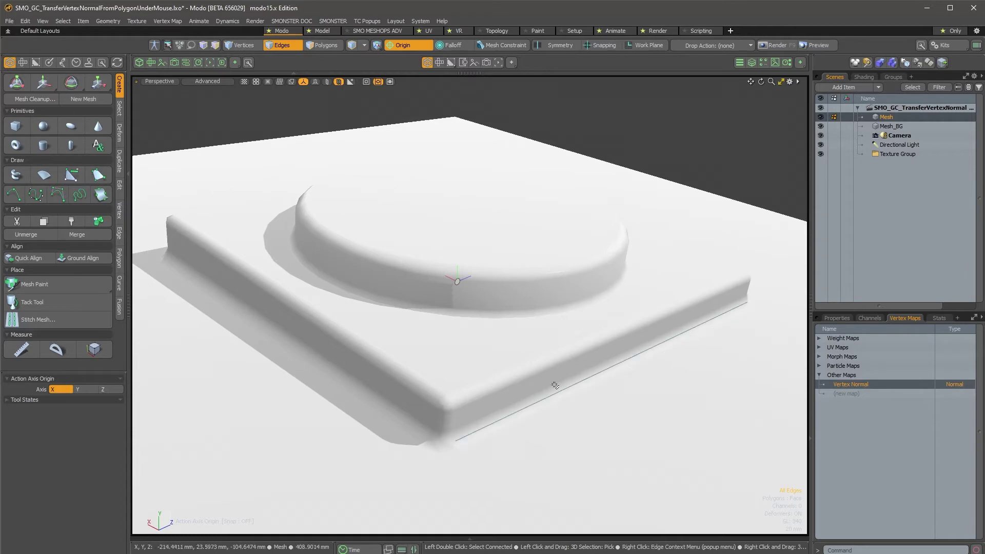
left_click_drag(506, 450, 477, 456, "alt")
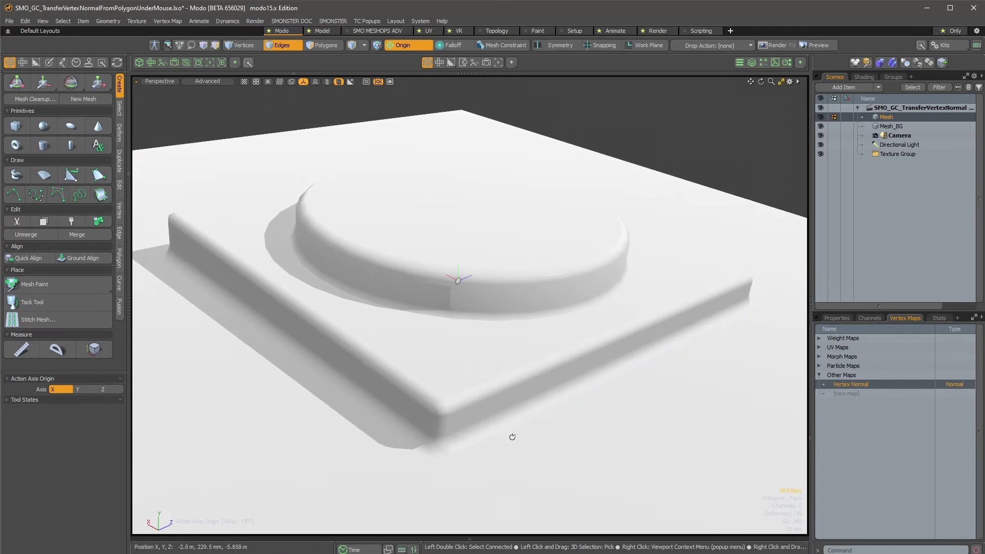
left_click_drag(512, 437, 441, 430, "alt")
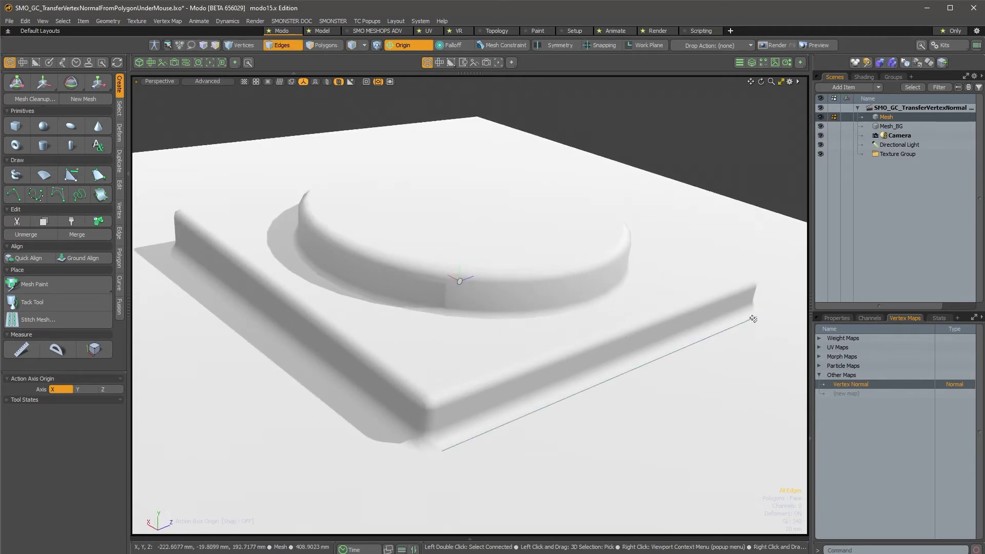
left_click_drag(667, 364, 529, 439, "alt")
scroll(583, 405, "down", 4)
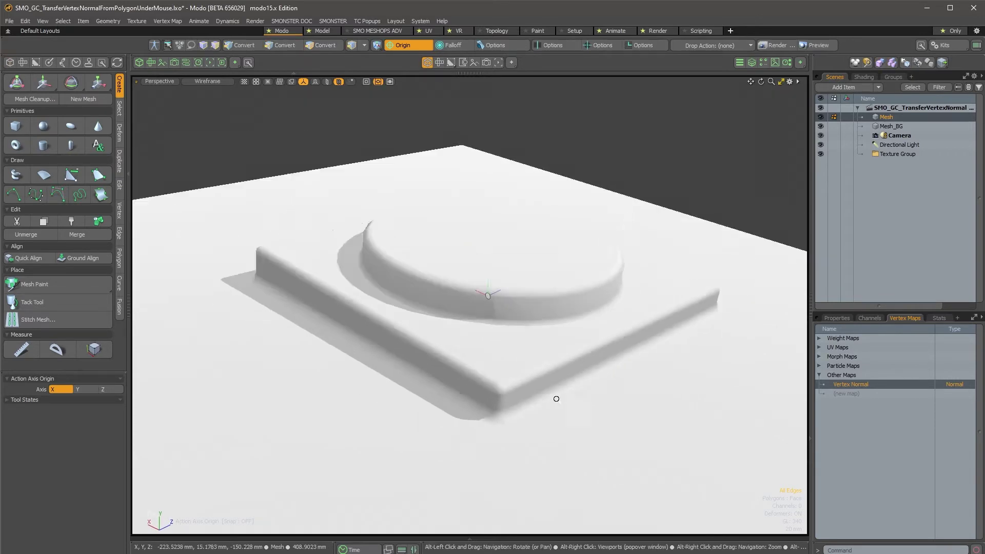
left_click_drag(526, 401, 526, 381, "alt")
scroll(555, 448, "up", 4)
scroll(548, 378, "up", 3)
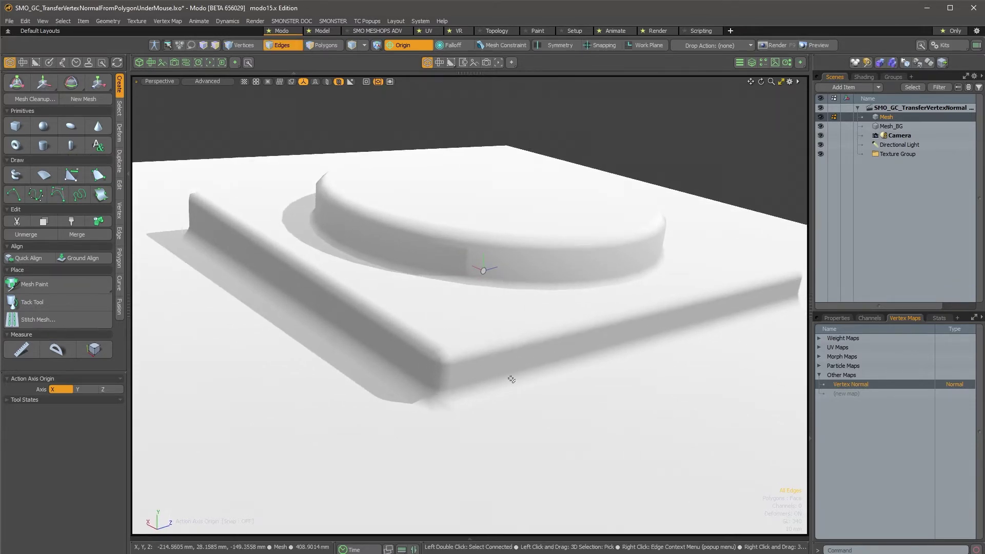
scroll(459, 306, "up", 5, "alt")
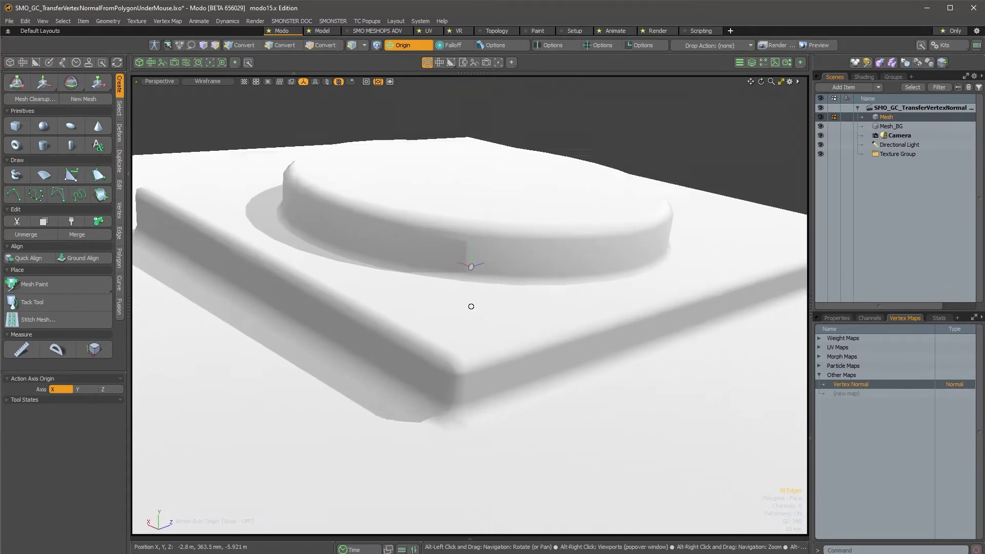
left_click_drag(471, 313, 470, 313, "alt")
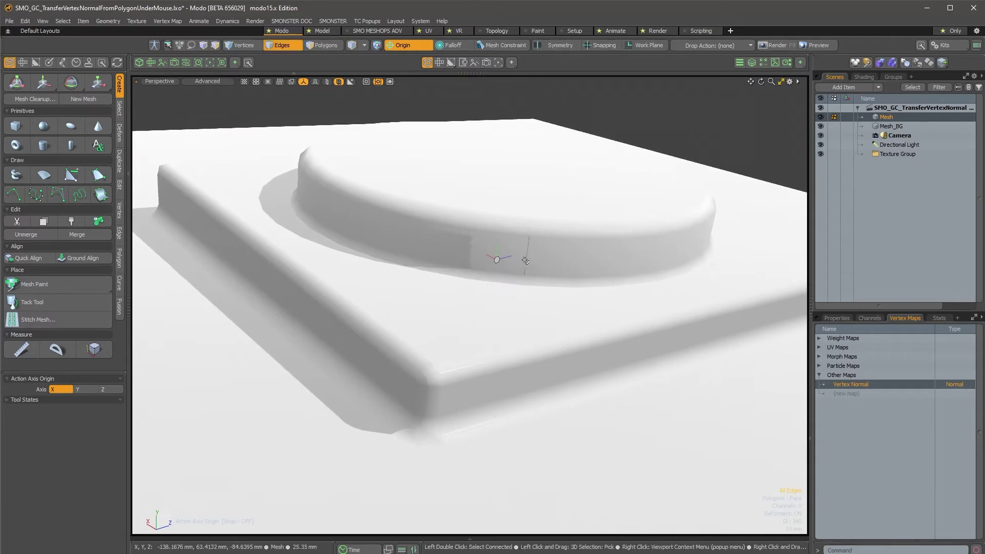
Step: Hide and delete the Mesh_BG ground plane item, and make Mesh the selected item
key("5")
scroll(530, 309, "down", 5, "alt")
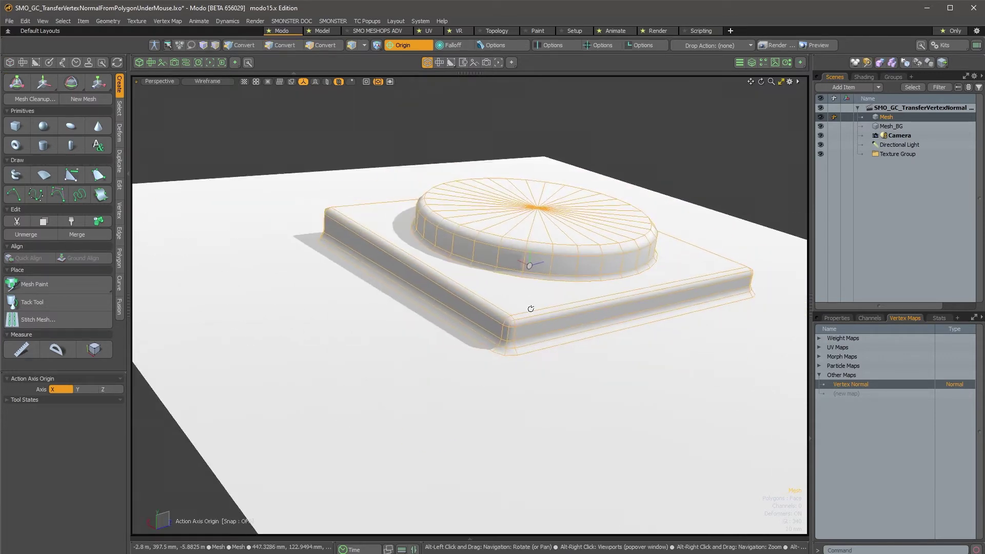
left_click_drag(499, 288, 494, 304, "alt")
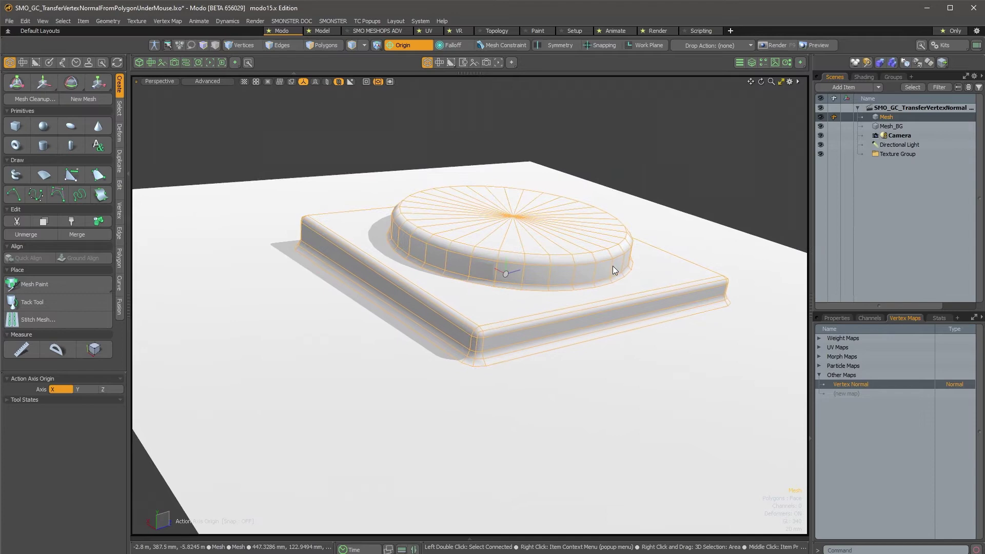
left_click(821, 129)
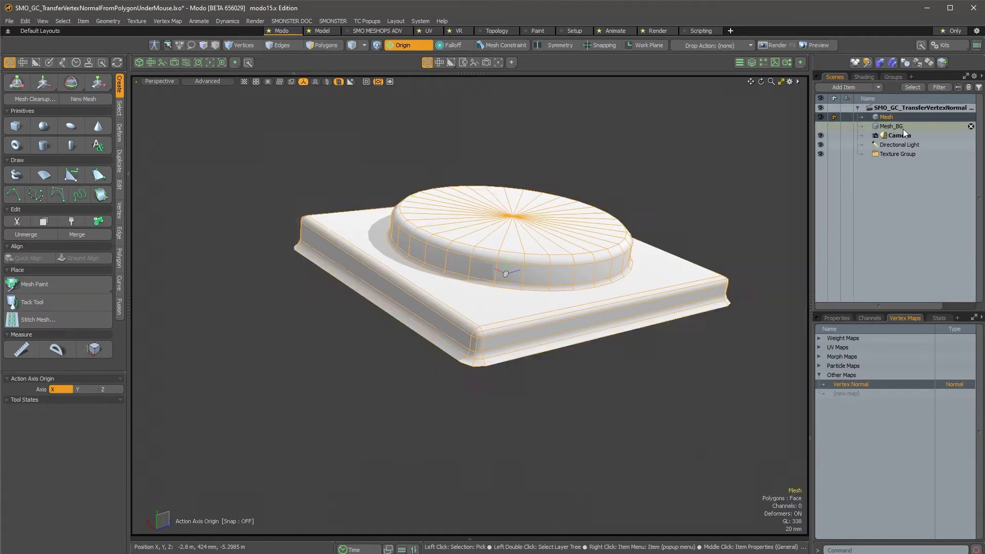
left_click(903, 128)
key("Delete")
left_click(898, 118)
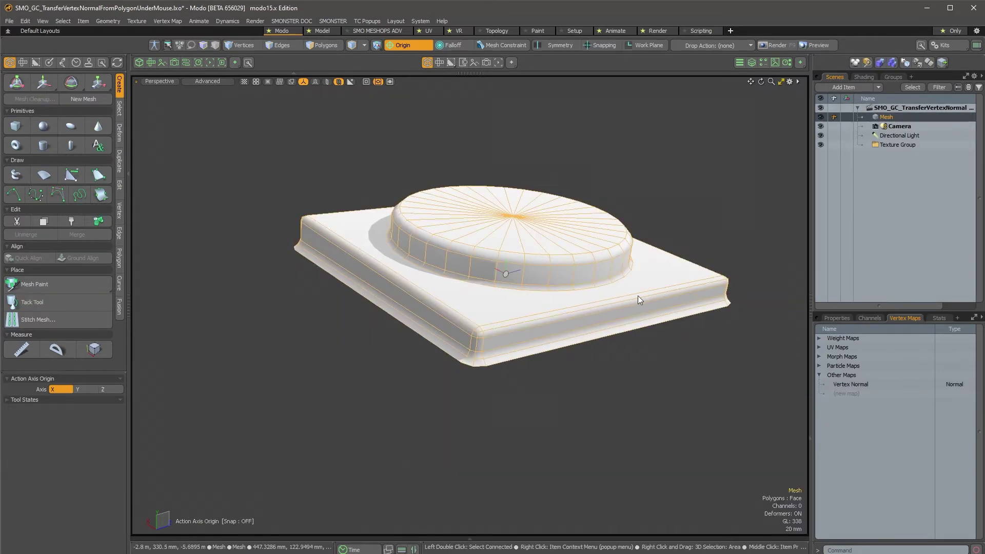
Step: Select the disc's connected polygons, try moving them with the Move tool, undo the move, and clear the selection
scroll(546, 301, "up", 5)
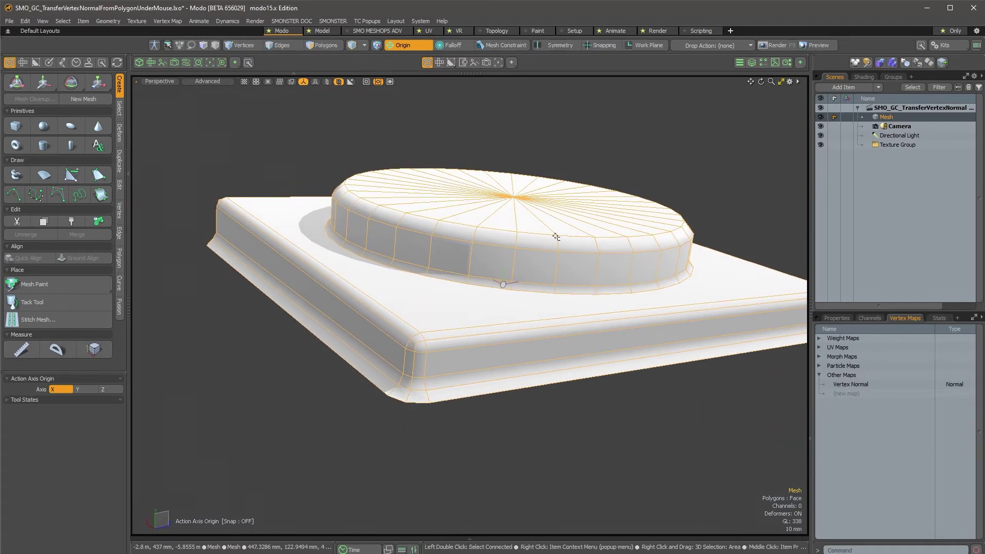
key("3")
double_click(528, 219)
left_click_drag(528, 219, 588, 325, "alt")
key("w")
key("ctrl+z")
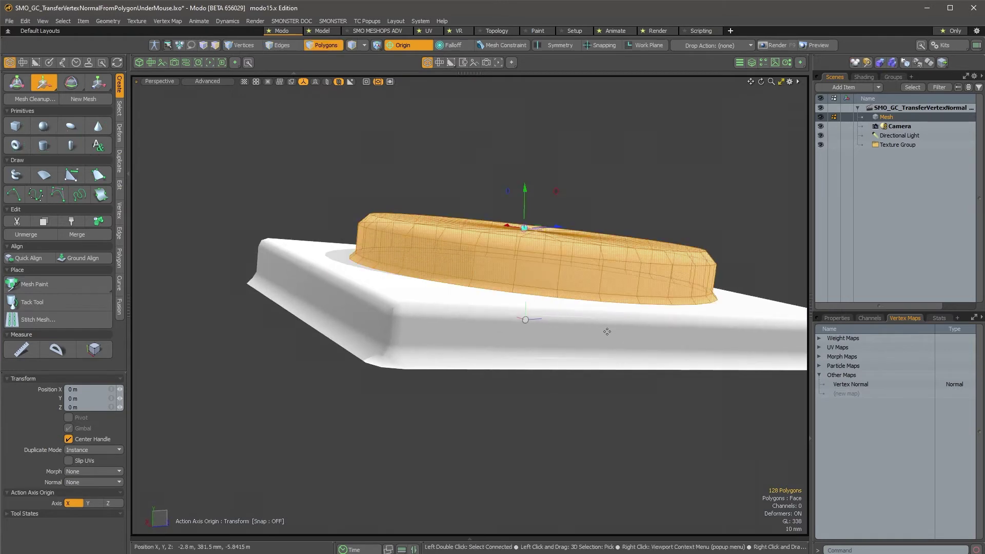
key("q")
left_click(699, 204)
Step: Run Transfer VNormal from BG(Mouse Over) on the disc's bottom boundary edges over the base plate's top surface, and check the shading
left_click_drag(575, 247, 436, 310, "alt")
scroll(498, 284, "up", 2)
key("2")
mouse_move(477, 338)
left_mouse_down("alt")
mouse_move(460, 369)
mouse_move(487, 328)
left_mouse_up("alt")
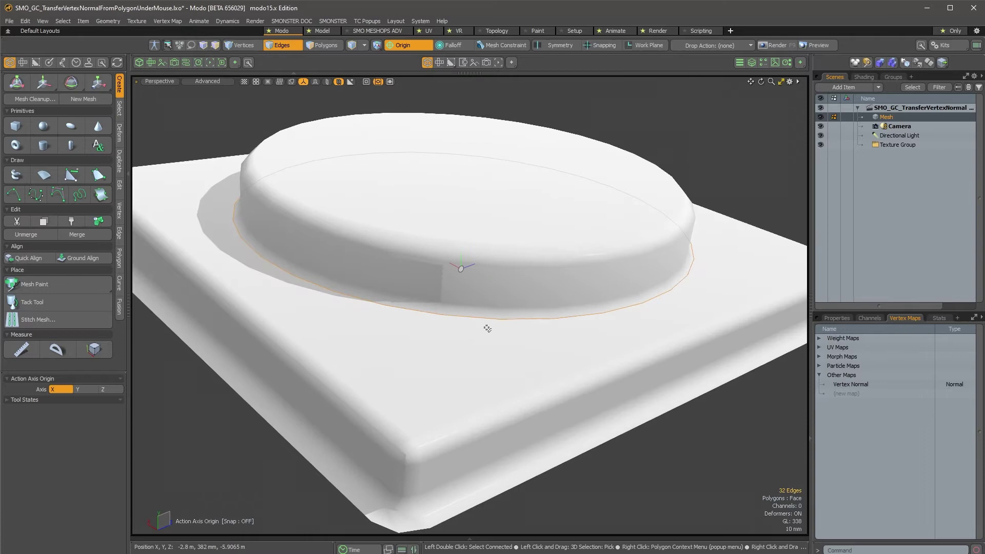
scroll(346, 304, "up", 3)
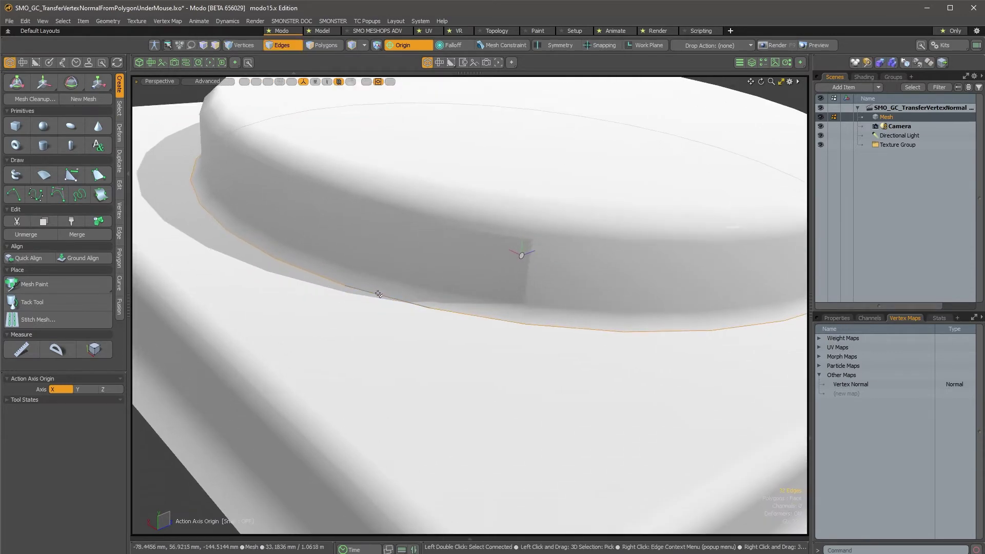
right_click(383, 294)
mouse_move(396, 306)
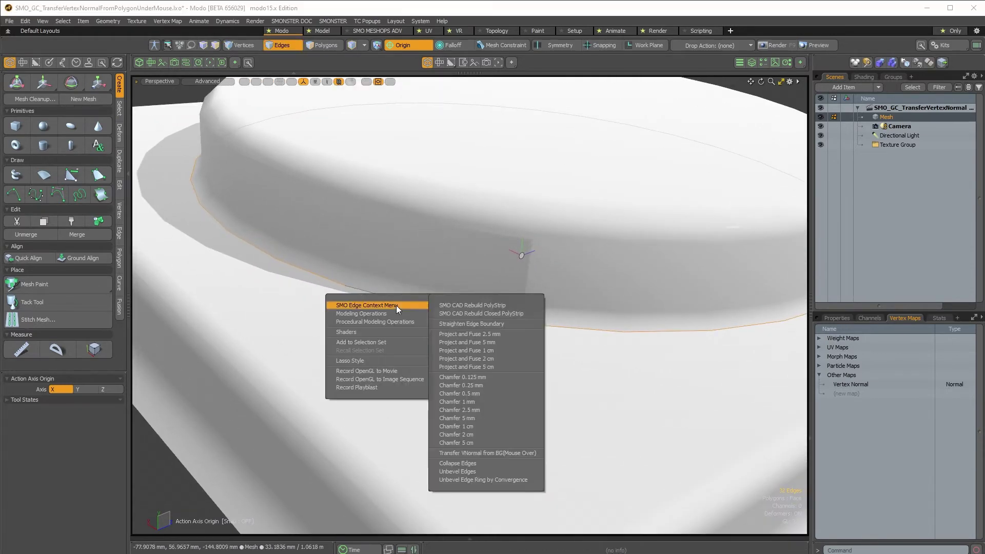
left_click(523, 453)
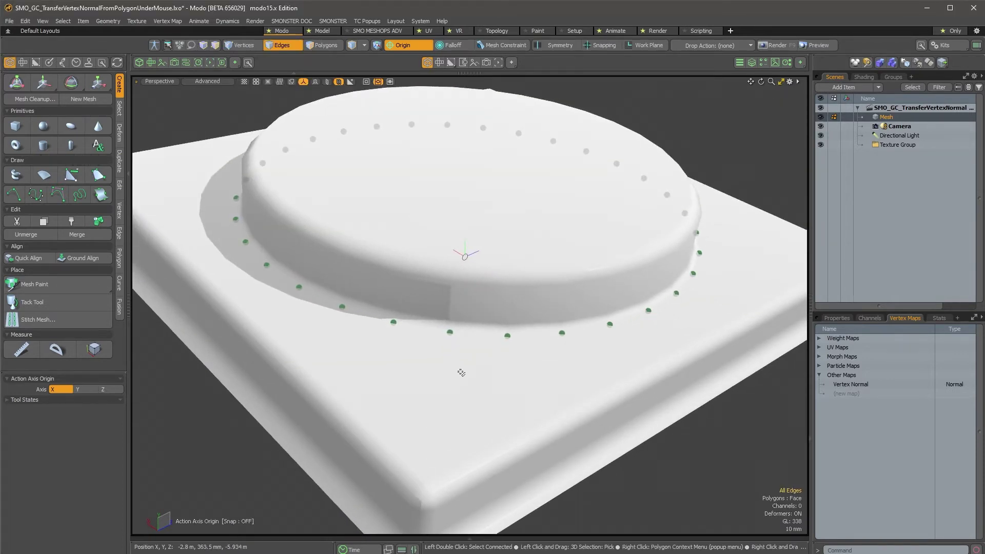
left_click_drag(390, 363, 407, 380, "alt")
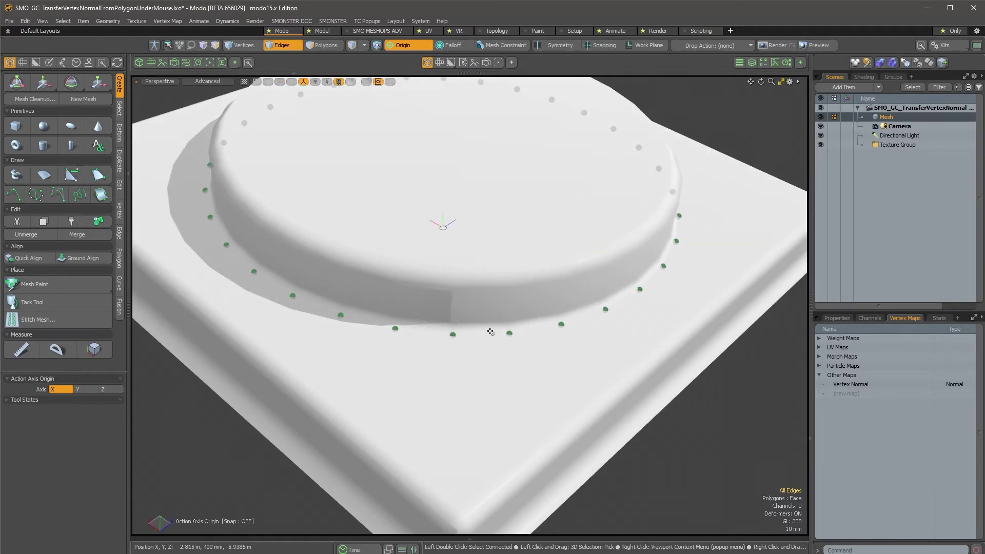
left_click_drag(581, 348, 506, 338, "alt")
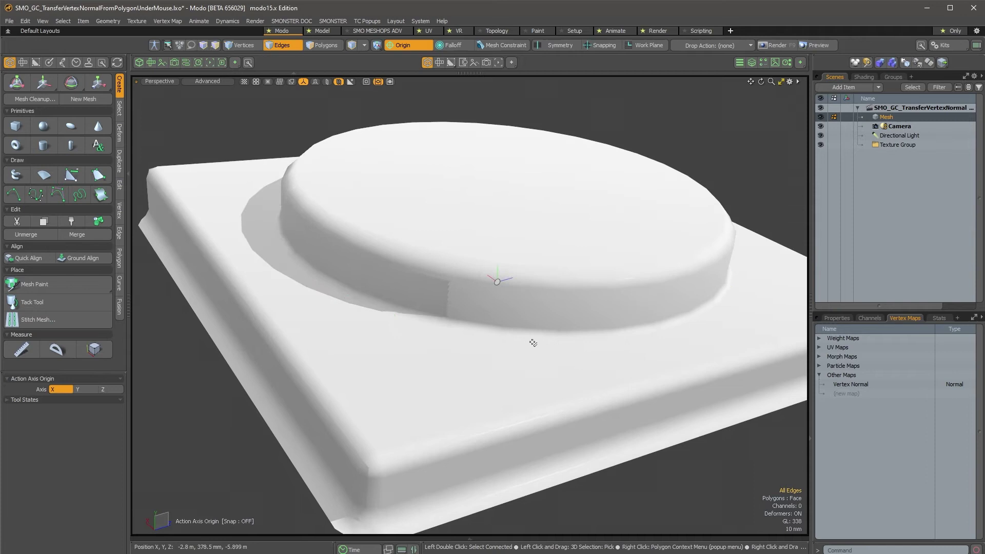
left_click_drag(712, 162, 568, 308, "alt")
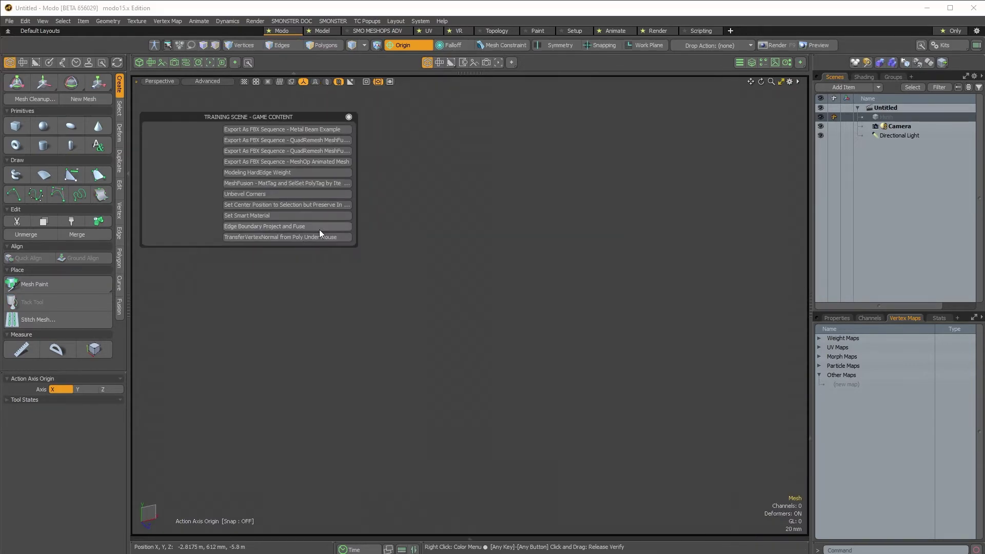
Step: Load the Edge Boundary Project and Fuse training scene and close the training scene list
left_click(321, 227)
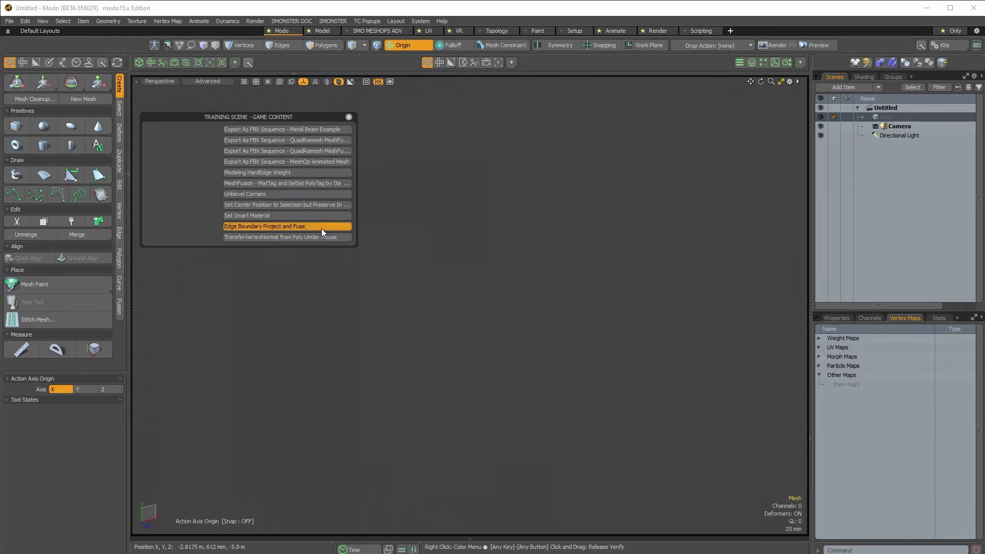
left_click_drag(514, 284, 385, 146, "alt")
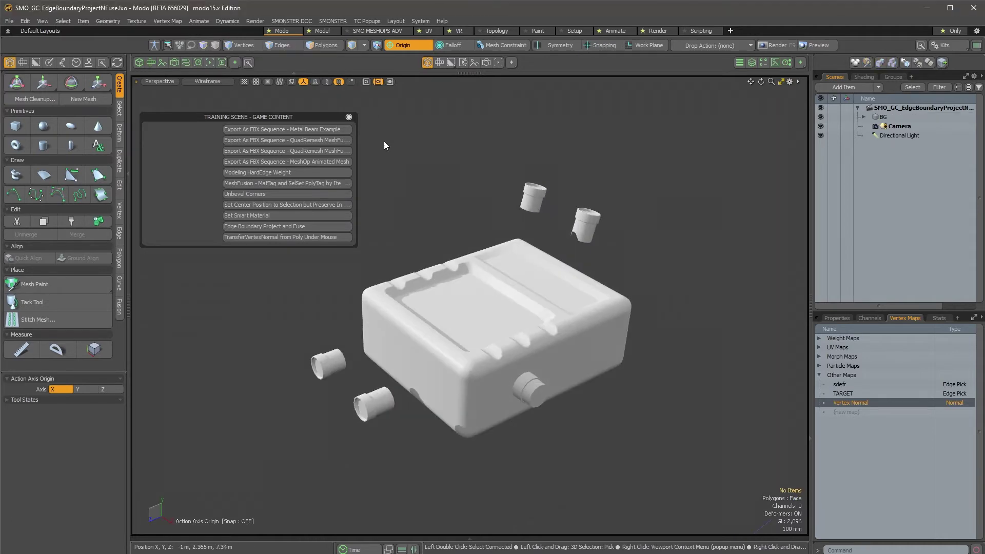
left_click(349, 117)
Step: Look over the rounded box and its floating cylinders, and select the Target mesh containing the separate cylinders
left_click_drag(515, 308, 556, 284, "alt")
scroll(528, 248, "up", 2)
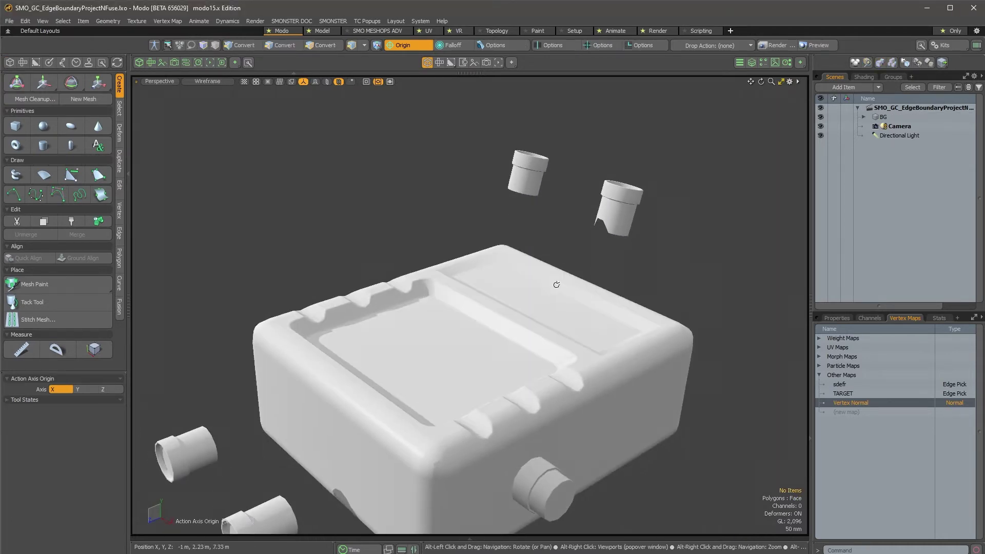
left_click_drag(587, 373, 608, 273, "alt+shift")
left_click_drag(609, 273, 539, 292, "alt")
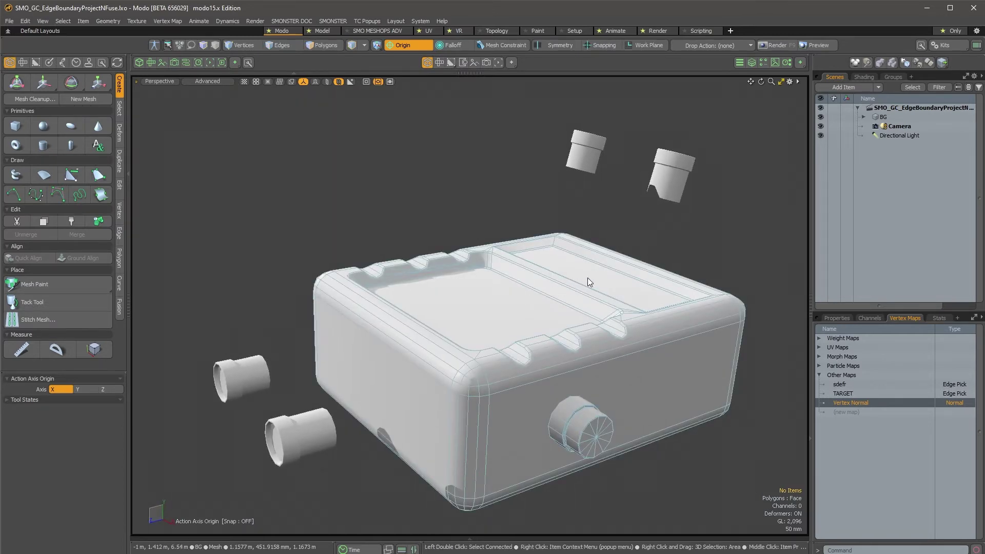
left_click_drag(623, 271, 709, 196, "alt")
left_click(702, 191)
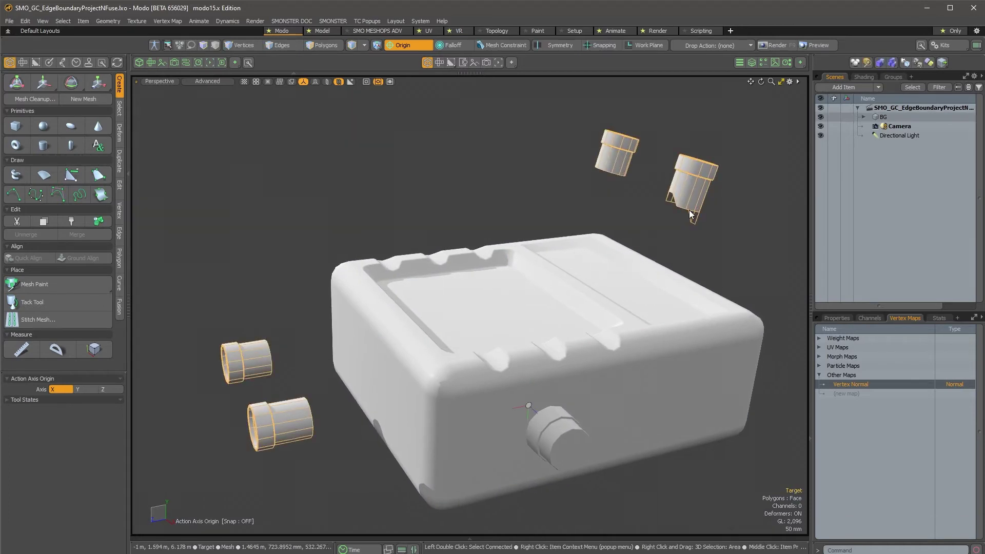
Step: Inspect the rounded box and the floating cylinders around it from several angles
left_click_drag(460, 337, 380, 357, "alt")
right_click_drag(380, 356, 448, 417, "alt")
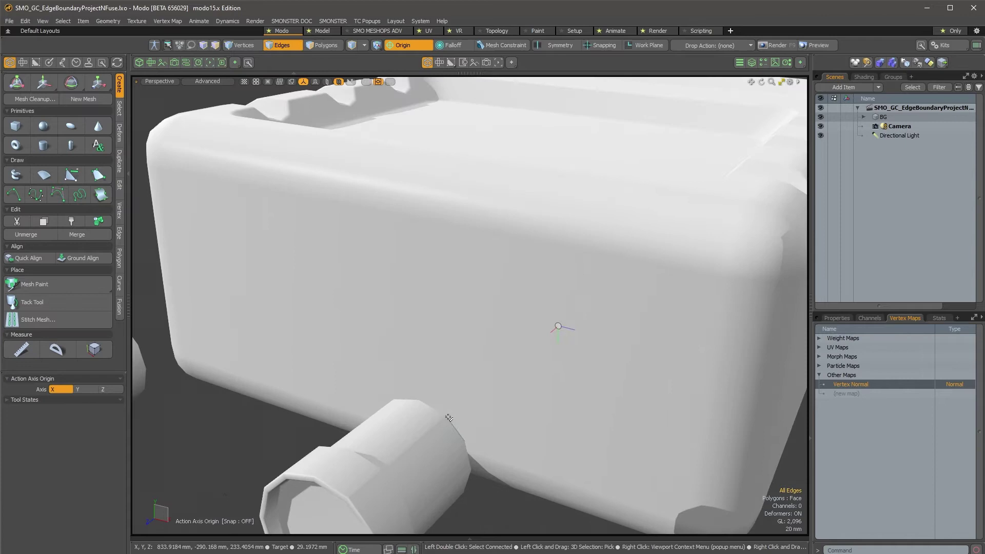
left_click(434, 409)
scroll(497, 395, "down", 3)
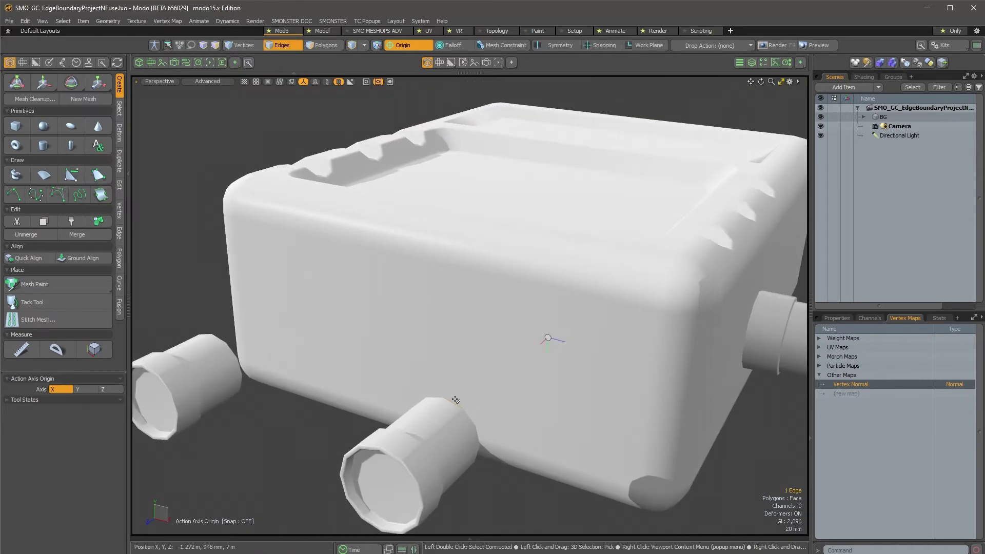
mouse_move(507, 365)
left_mouse_down("alt")
mouse_move(486, 374)
mouse_move(503, 359)
left_mouse_up("alt")
right_click_drag(504, 358, 484, 396, "alt")
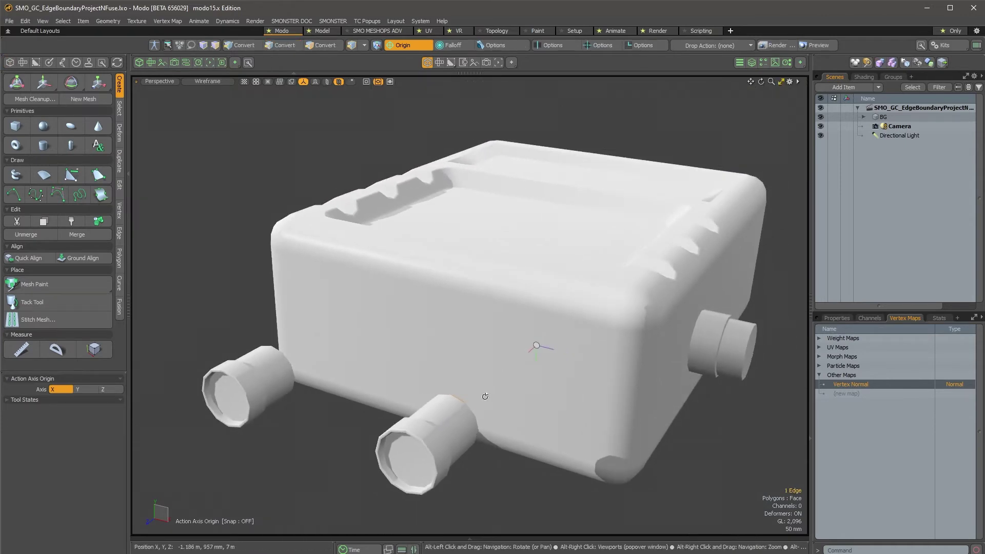
left_click_drag(484, 396, 428, 366, "alt")
right_click_drag(522, 333, 515, 379, "alt")
key("5")
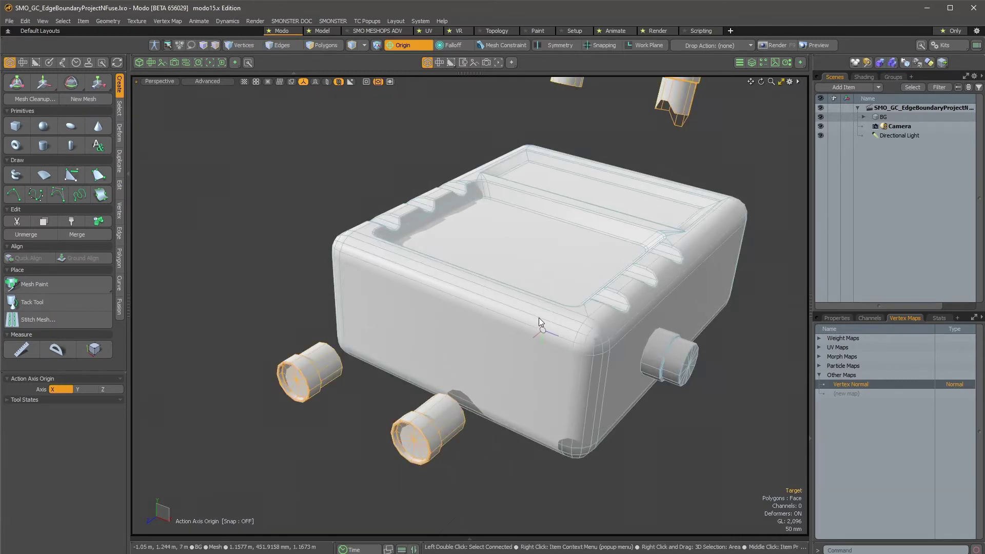
Step: Expand the BG mesh in the item list and compare its transform properties with those of its child Target mesh
left_click(539, 318)
left_click(865, 118)
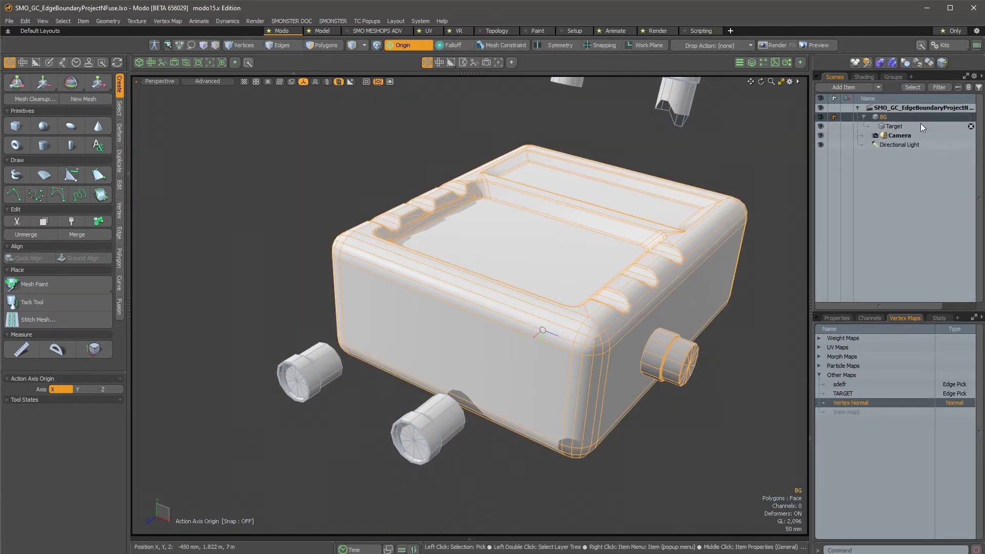
left_click(905, 129)
left_click_drag(629, 180, 610, 302, "alt")
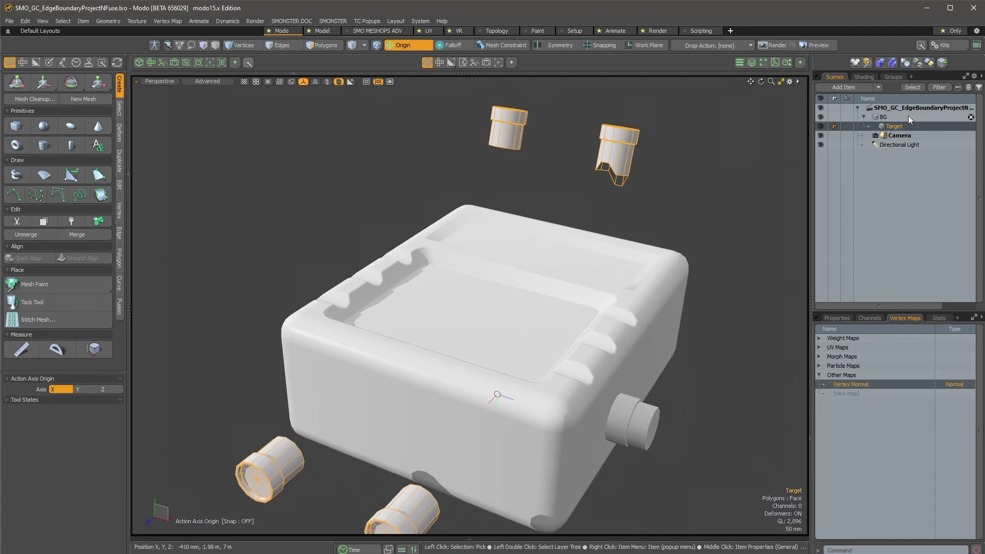
left_click(901, 119)
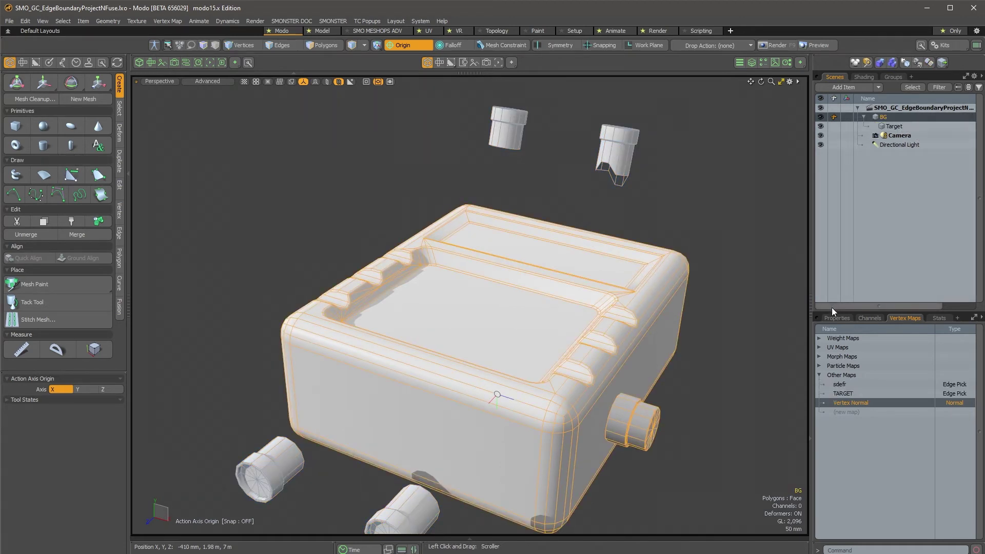
left_click(842, 318)
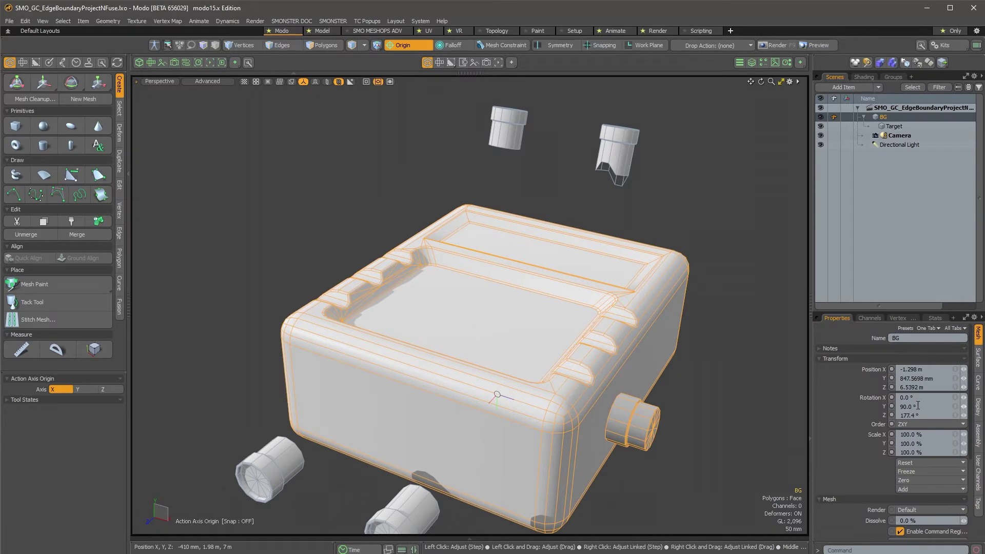
left_click(903, 126)
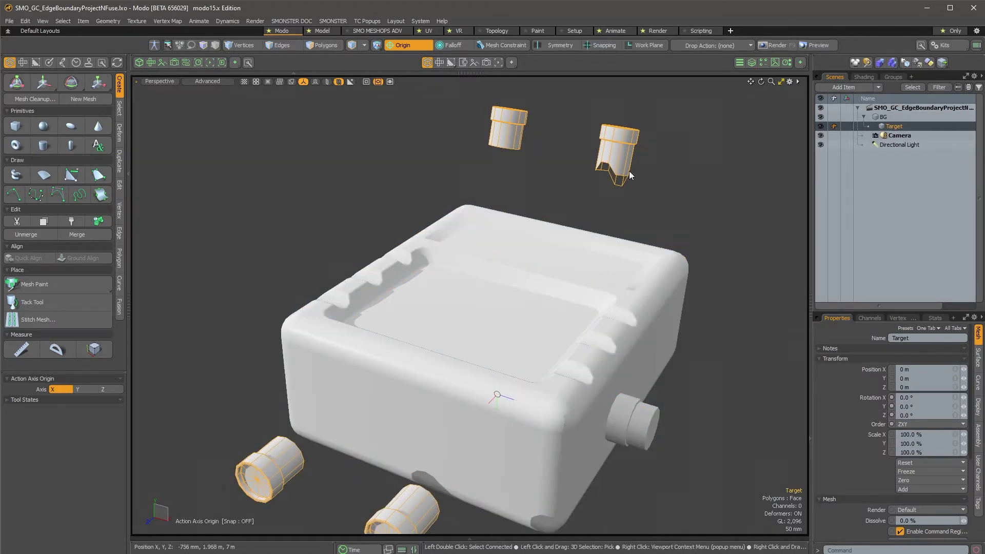
Step: Select the notched cylinder's open bottom boundary edges and run Straighten Edge Boundary on them
left_click_drag(612, 235, 576, 260, "alt")
left_click_drag(568, 185, 584, 184, "alt")
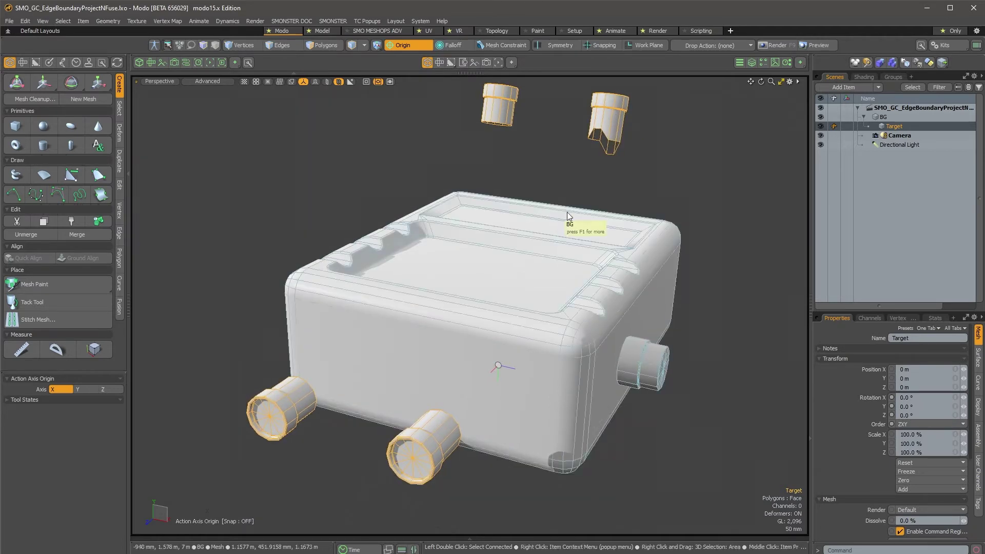
left_click_drag(568, 216, 645, 173, "alt")
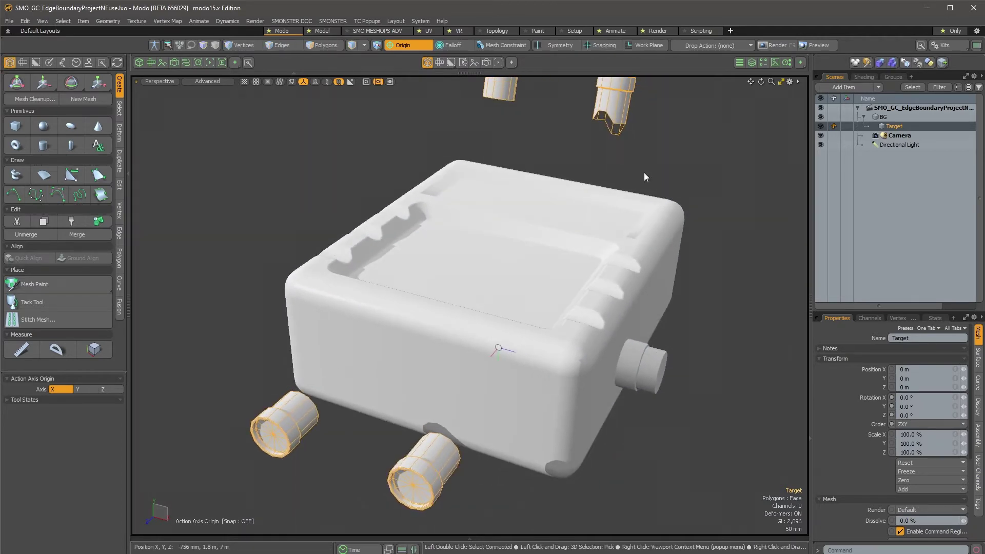
left_click(645, 172)
left_click(611, 103)
left_click_drag(556, 174, 595, 252, "alt")
left_click_drag(596, 251, 576, 220, "alt")
key("2")
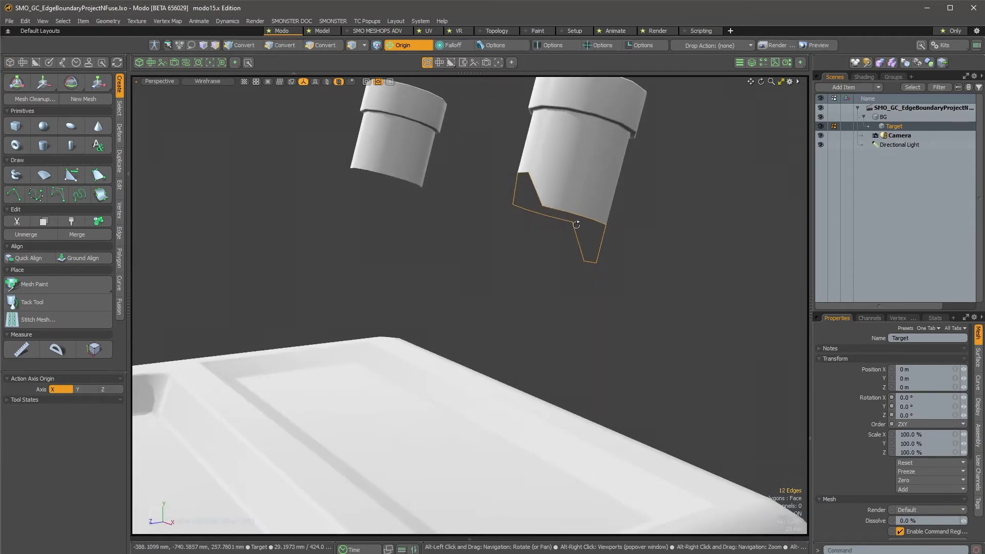
right_click(583, 218)
mouse_move(599, 230)
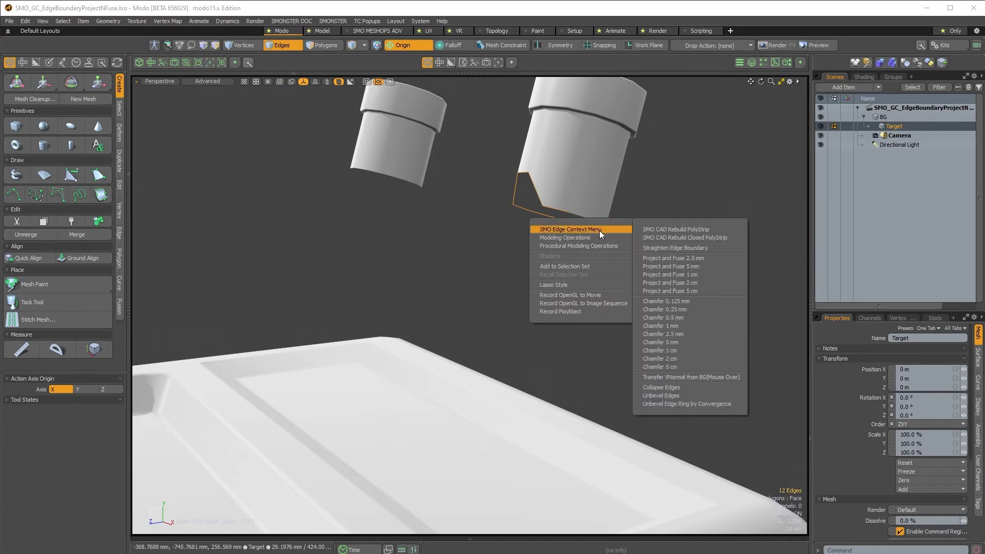
left_click(660, 249)
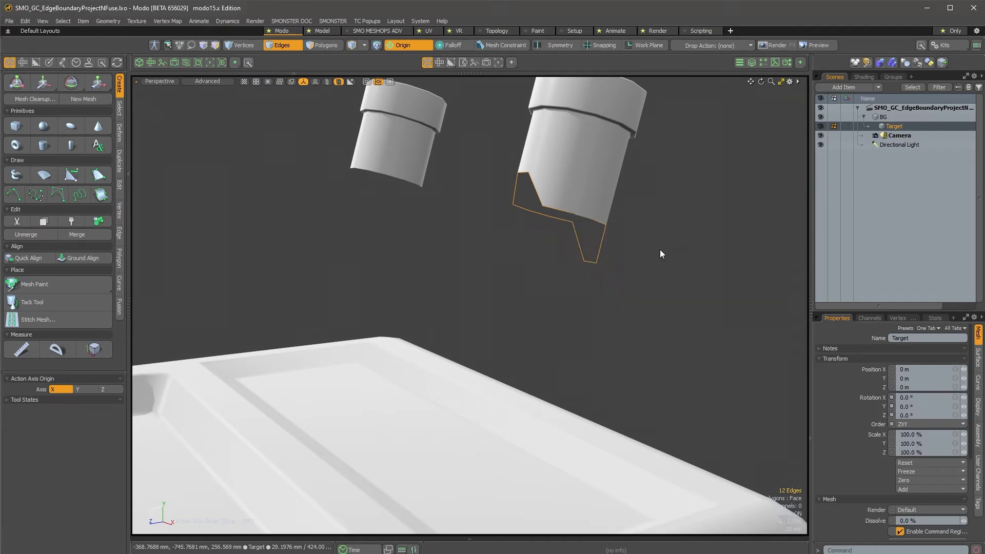
left_click_drag(660, 250, 670, 168, "alt")
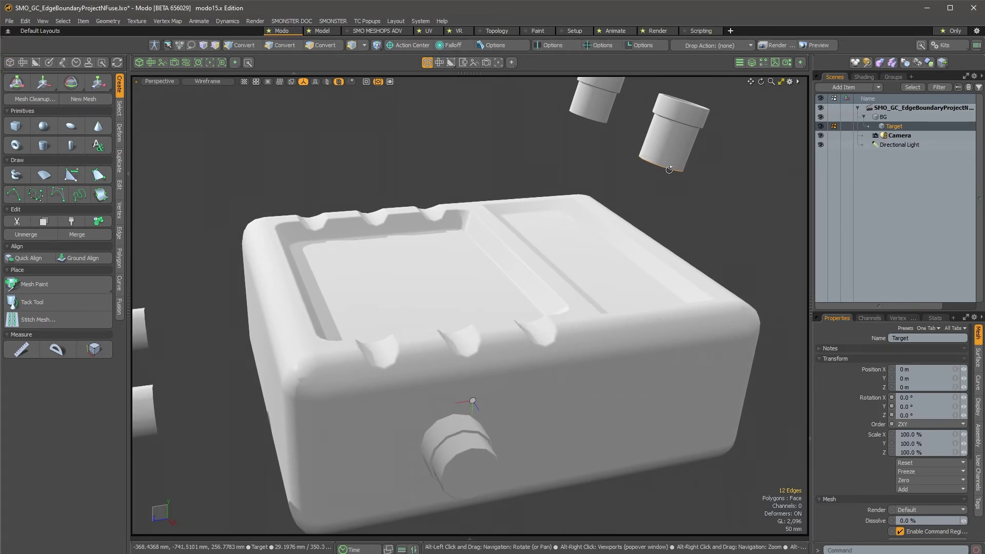
left_click_drag(669, 170, 673, 170, "alt")
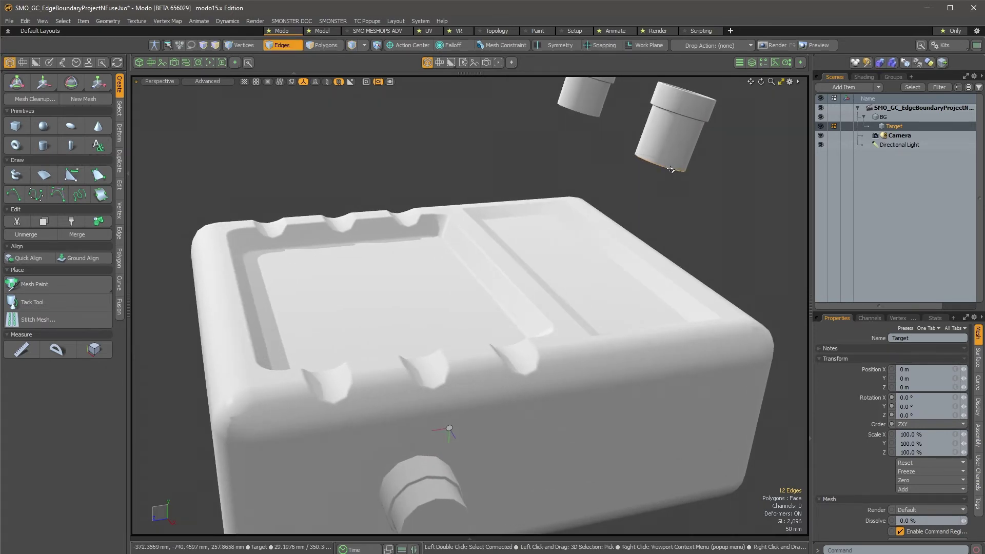
right_click(671, 170)
mouse_move(683, 184)
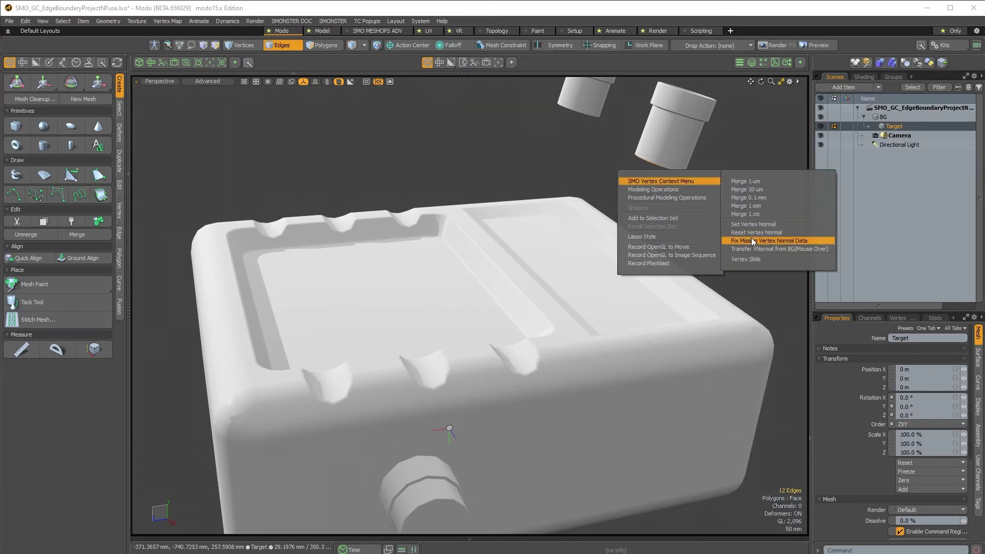
left_click(686, 168)
Step: Run Project and Fuse 5 mm on the straightened boundary edges to extend the cylinder onto the box's top surface
scroll(661, 152, "up", 5)
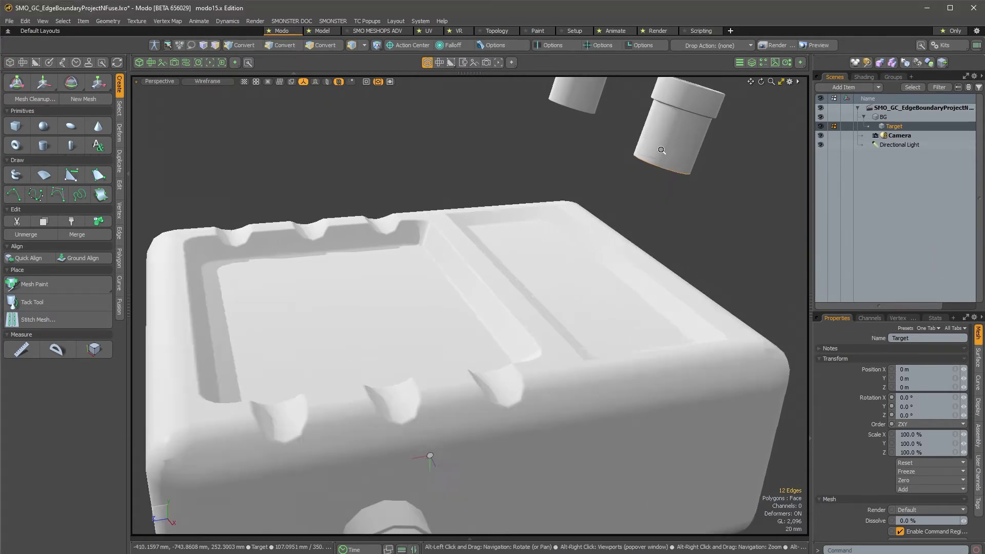
right_click(674, 184)
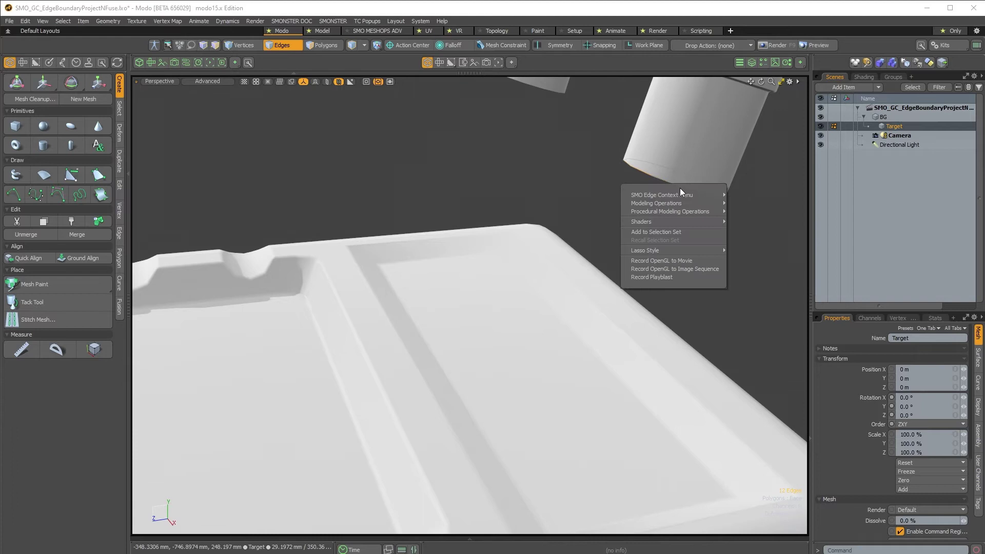
mouse_move(681, 194)
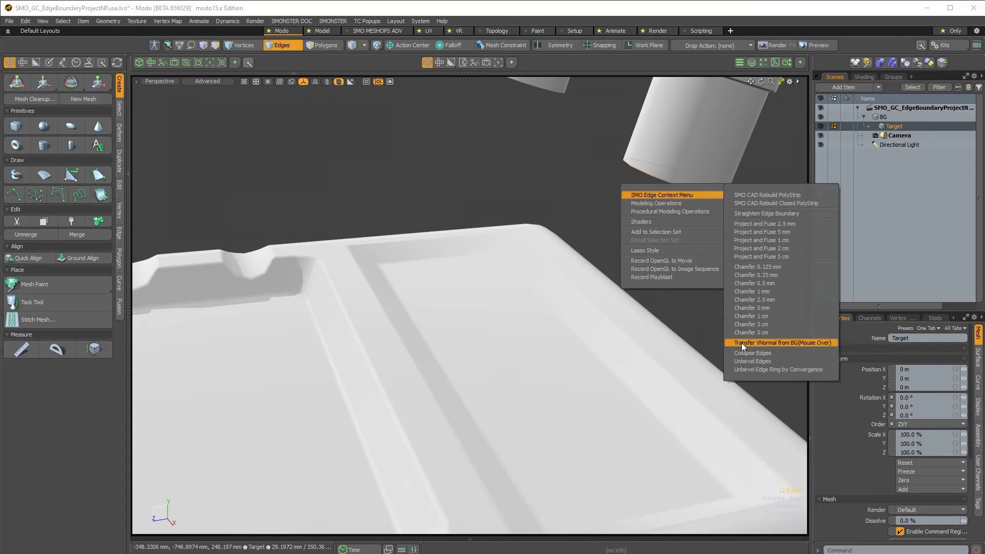
left_click(801, 232)
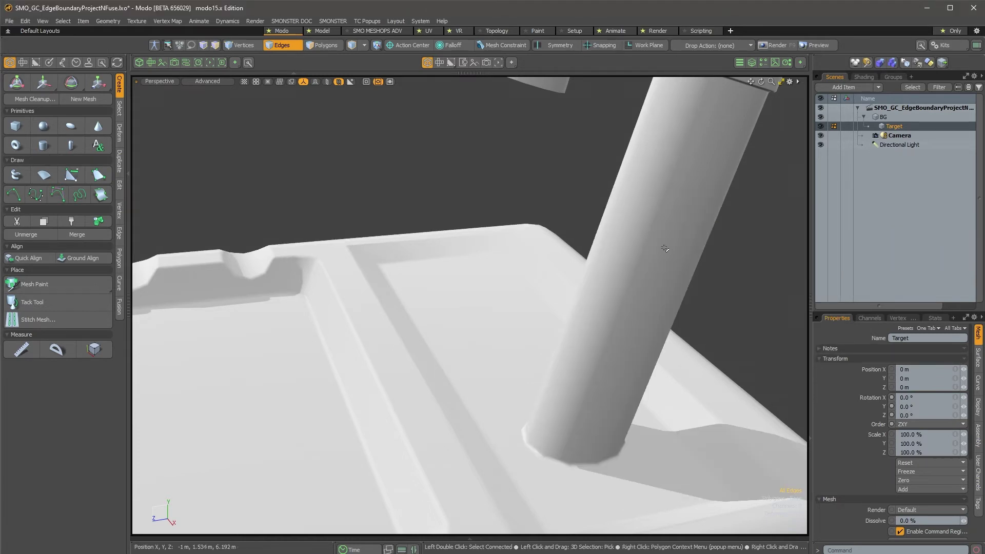
Step: Examine the shading where the projected cylinder meets the box's top surface
left_click_drag(665, 248, 491, 337, "alt")
right_click_drag(491, 337, 580, 322, "alt")
mouse_move(580, 321)
left_mouse_down("alt+shift")
mouse_move(499, 338)
mouse_move(568, 310)
left_mouse_up("alt+shift")
right_click_drag(567, 310, 493, 313, "alt")
left_click_drag(493, 313, 506, 401, "alt+shift")
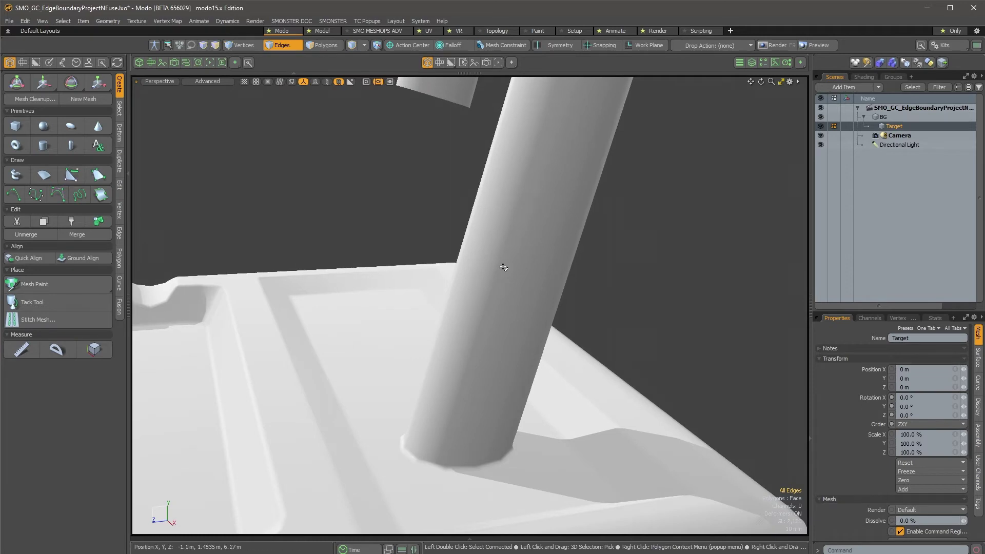
left_click_drag(430, 472, 450, 403, "alt")
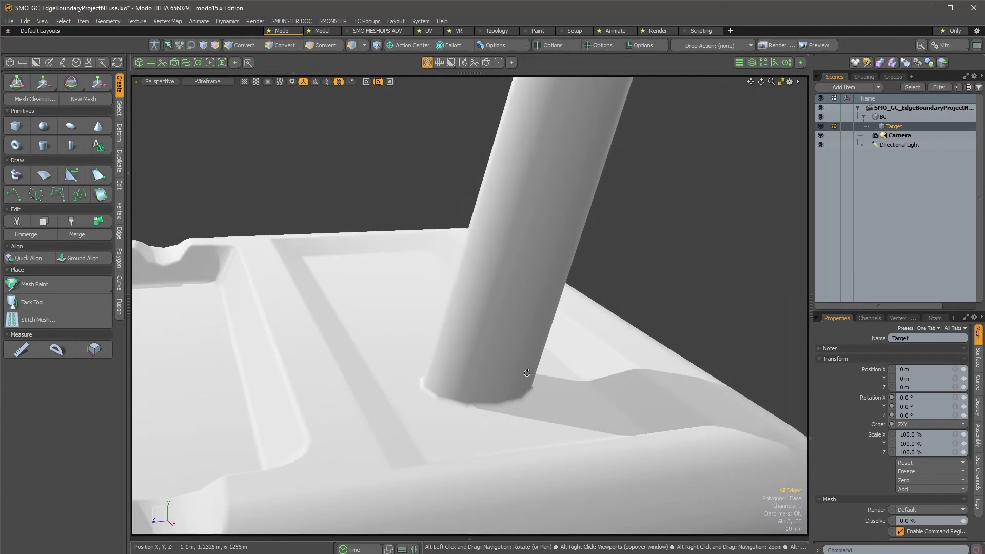
left_click_drag(458, 442, 522, 398, "alt")
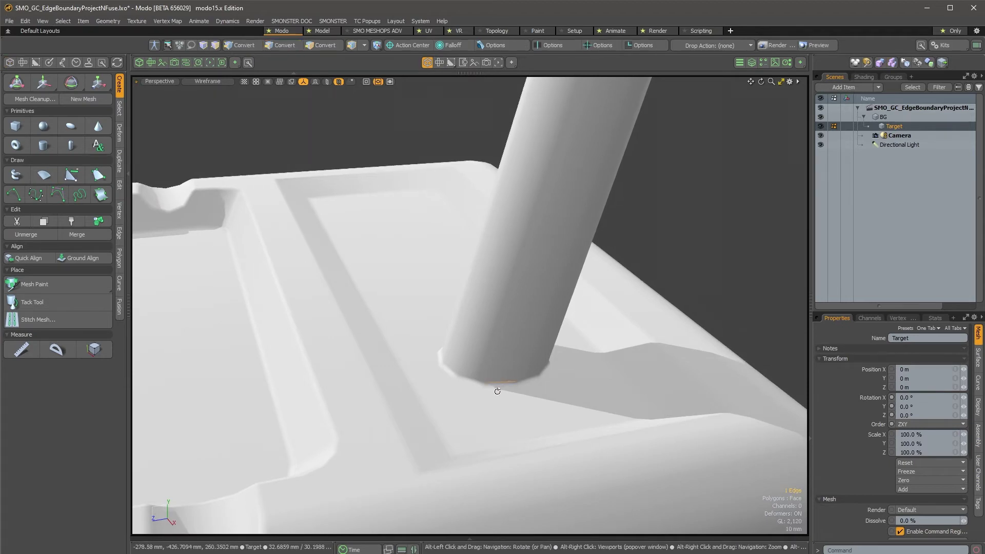
Step: Show the wireframe and select polygons of the narrow fuse strip around the cylinder's base to inspect its topology
scroll(502, 384, "up", 5)
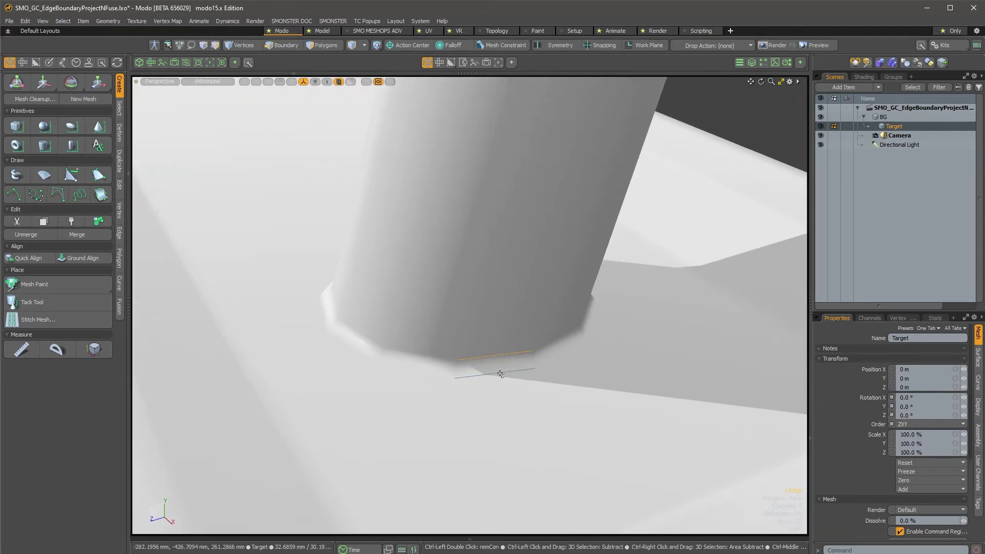
right_click(501, 374, "alt")
left_click(579, 381)
left_click_drag(579, 381, 537, 376, "alt")
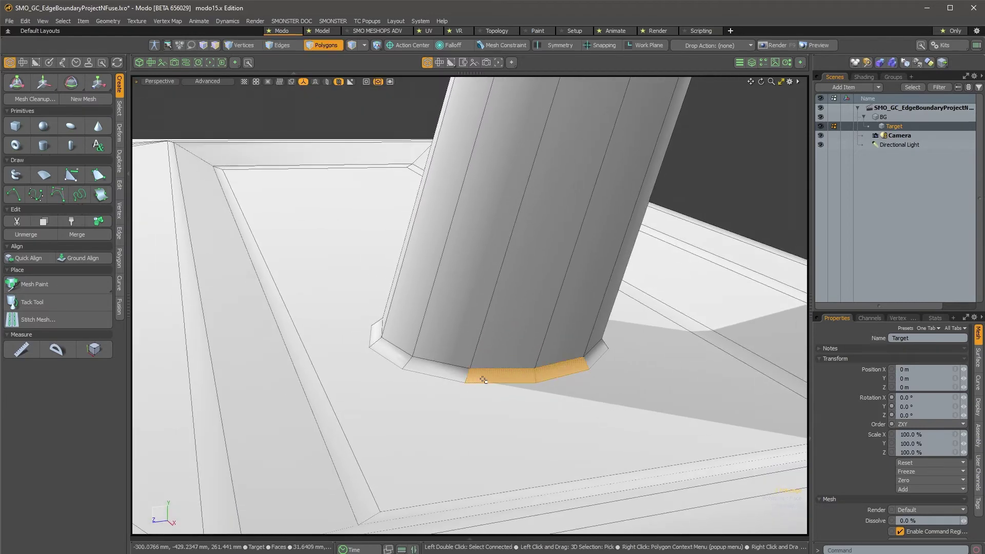
left_click_drag(397, 357, 580, 371, "alt")
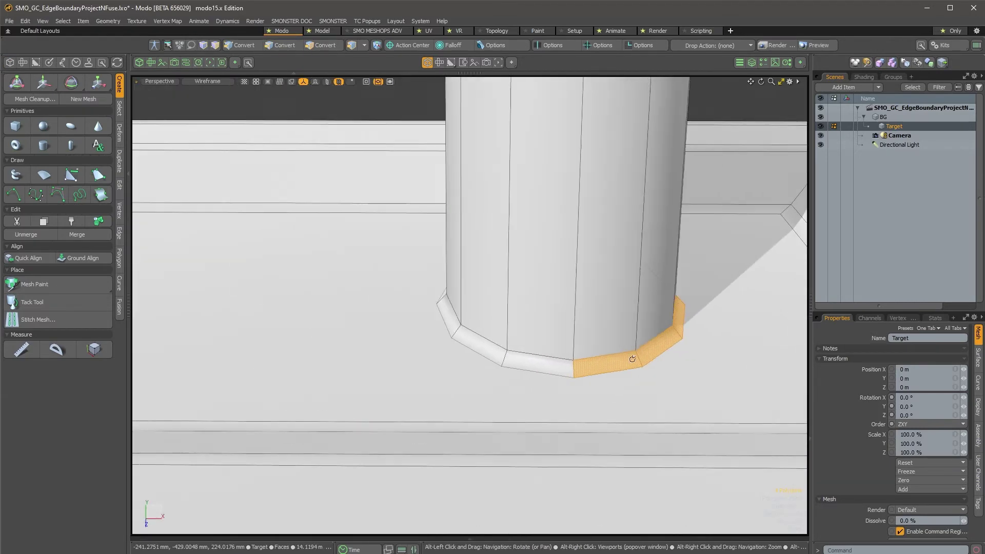
left_click_drag(515, 371, 638, 298, "alt")
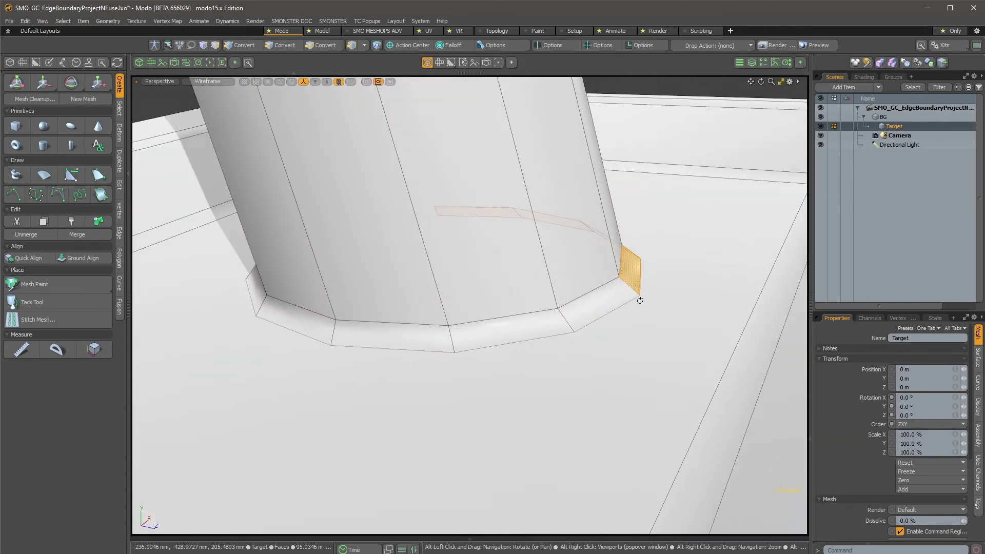
left_click(493, 343, "shift")
left_click_drag(493, 343, 437, 340)
Step: Clear the polygon selection and hide the wireframe to check the shading around the cylinder's base
scroll(544, 336, "down", 5)
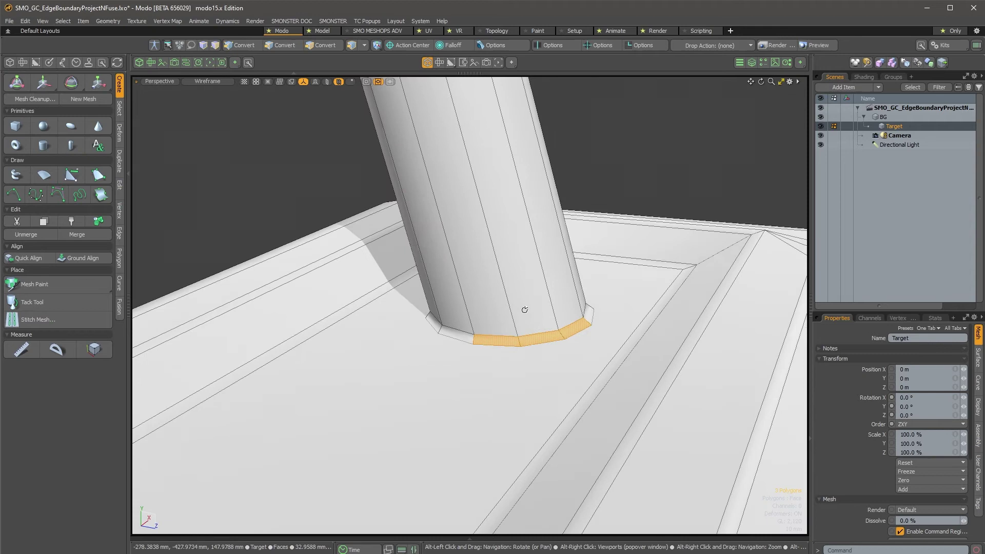
left_click_drag(523, 310, 544, 267, "alt")
left_click(664, 200)
left_click_drag(627, 241, 558, 315, "alt")
key("ctrl+3")
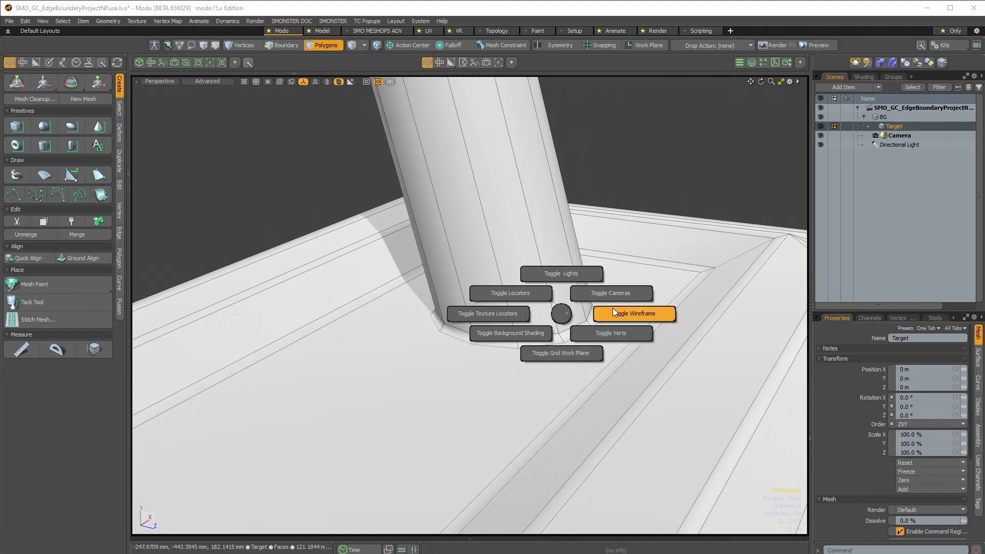
left_click(616, 309)
left_click_drag(621, 250, 492, 385, "alt")
key("3")
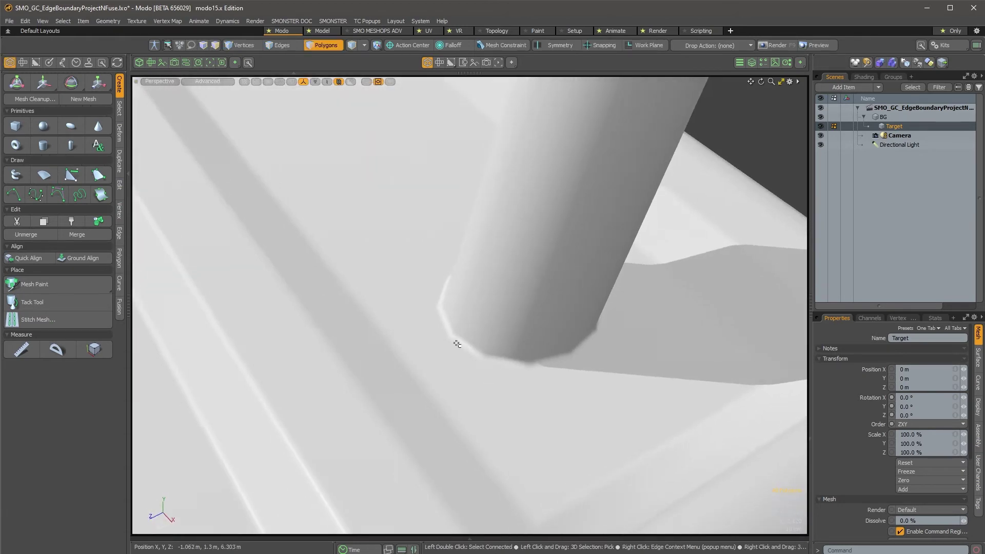
mouse_move(457, 343)
left_mouse_down("alt")
mouse_move(464, 363)
mouse_move(473, 352)
mouse_move(482, 358)
mouse_move(447, 347)
left_mouse_up("alt")
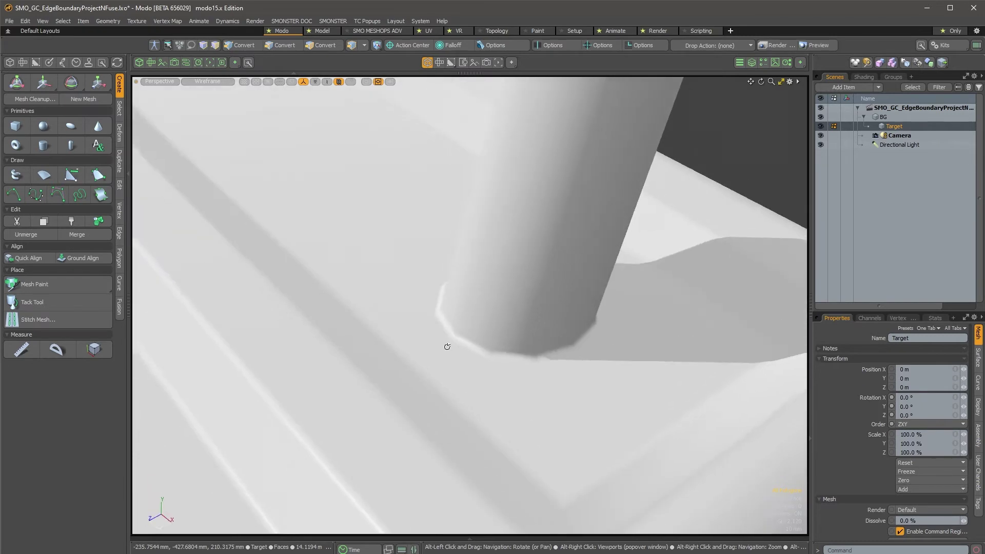
Step: Open the GAME CONTENT Options in the preferences and review the Project N Fuse Transfer Vertex Normal Data from BG setting
left_click(420, 21)
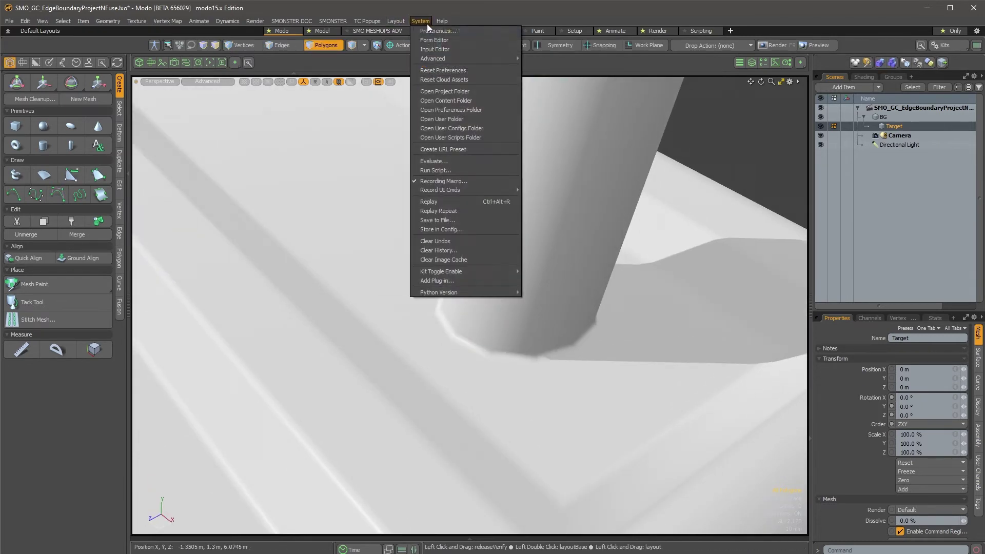
left_click(458, 33)
left_click_drag(575, 122, 128, 101)
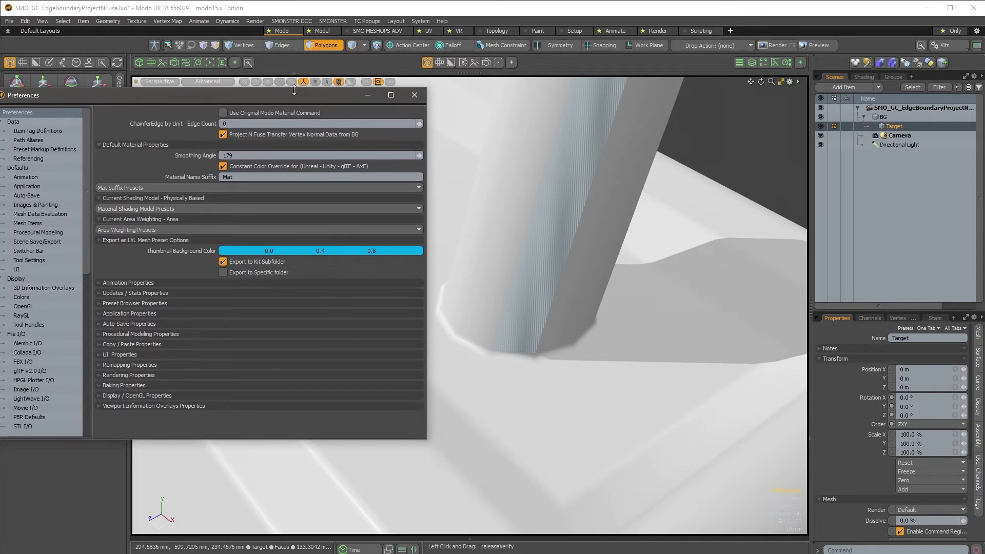
left_click_drag(297, 97, 344, 99)
scroll(118, 350, "down", 5)
scroll(77, 395, "down", 5)
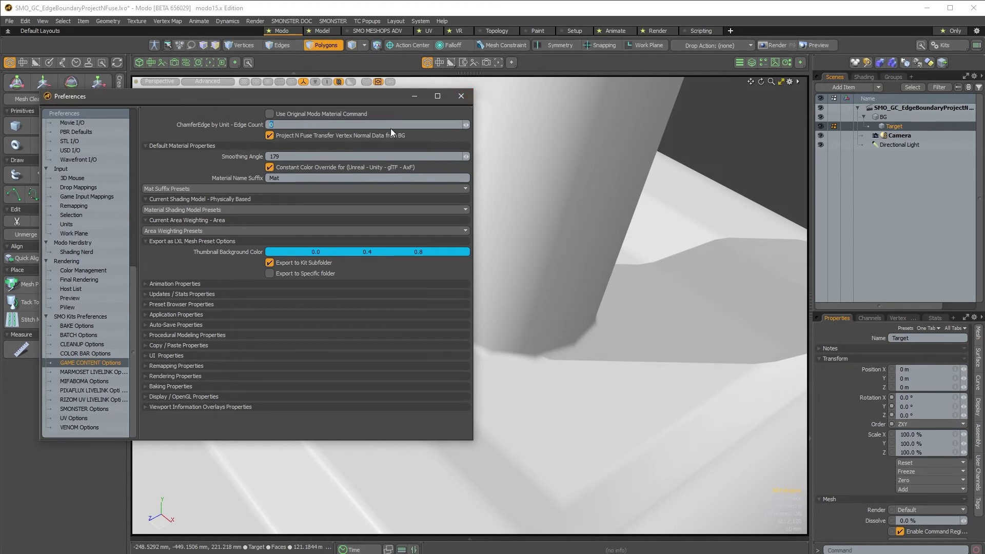
Step: Turn off Project N Fuse Transfer Vertex Normal Data from BG and set the ChamferEdge by Unit edge count to 4
left_click(416, 97)
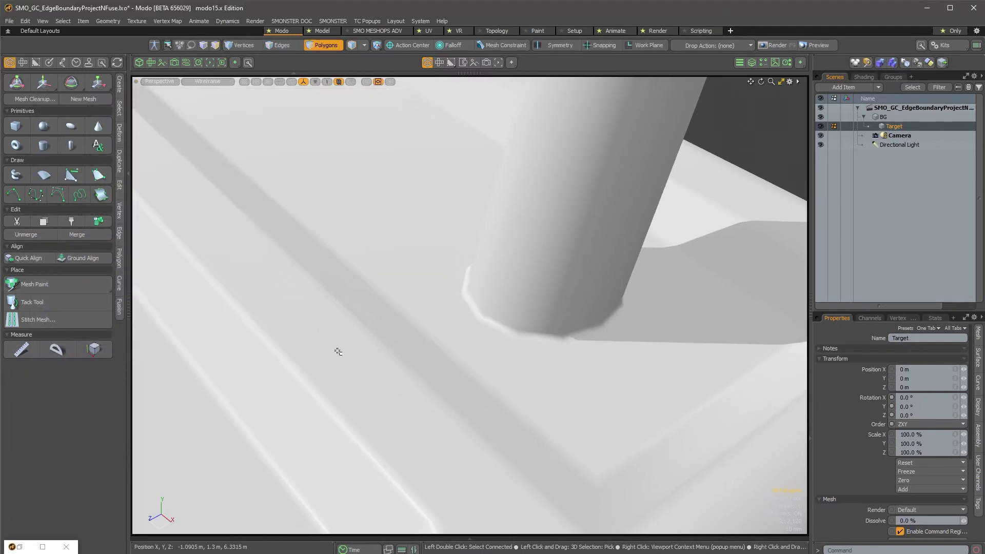
left_click(22, 547)
left_click_drag(539, 174, 603, 227, "alt")
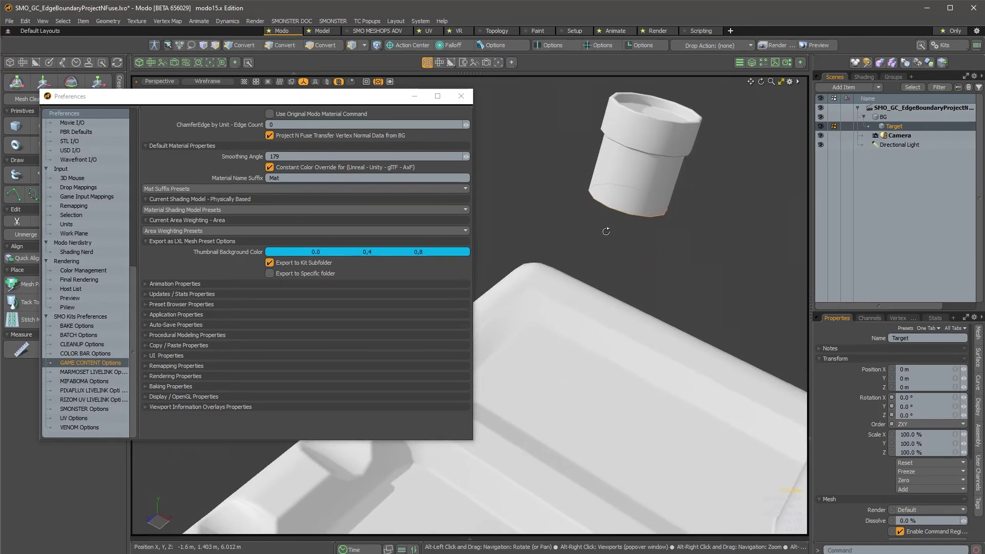
left_click(304, 136)
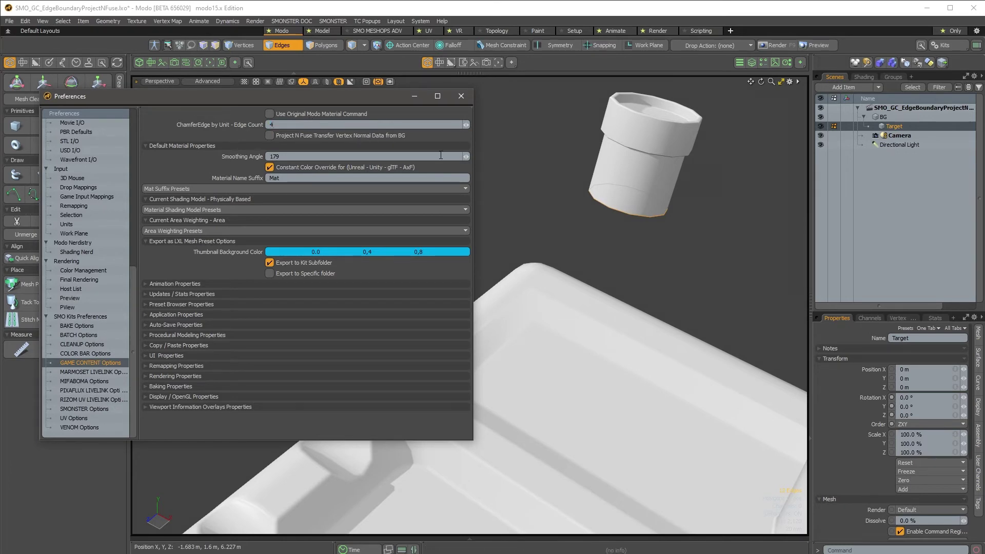
Step: Project and fuse the cylinder's open bottom edge loop onto the box's top surface
left_click_drag(544, 161, 651, 195, "alt")
right_click(655, 198)
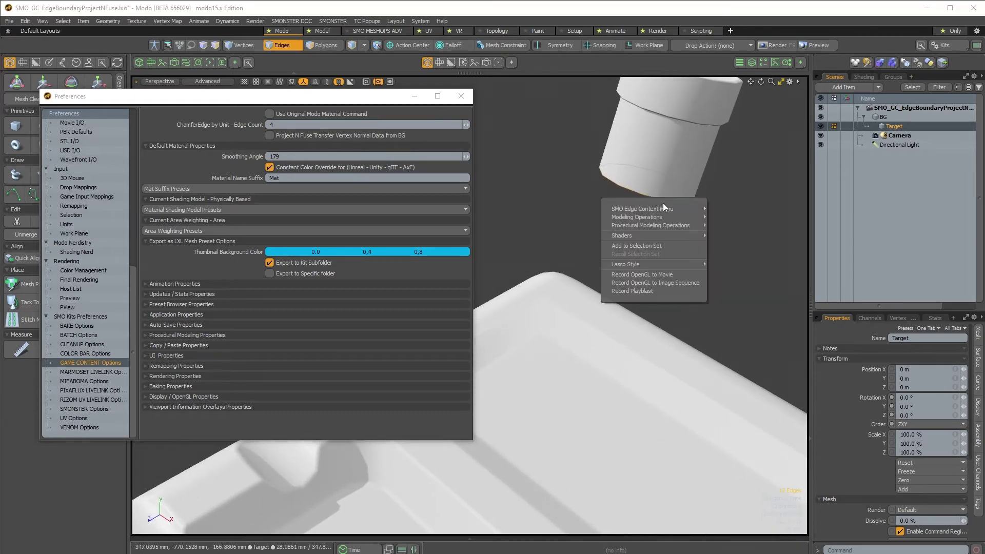
mouse_move(673, 209)
left_click(769, 254)
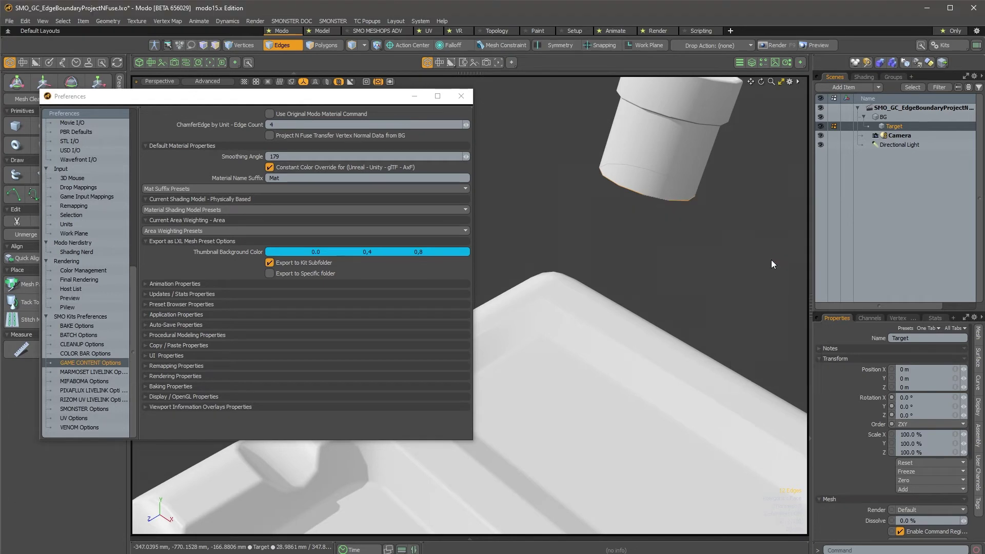
left_click_drag(772, 259, 601, 375, "alt")
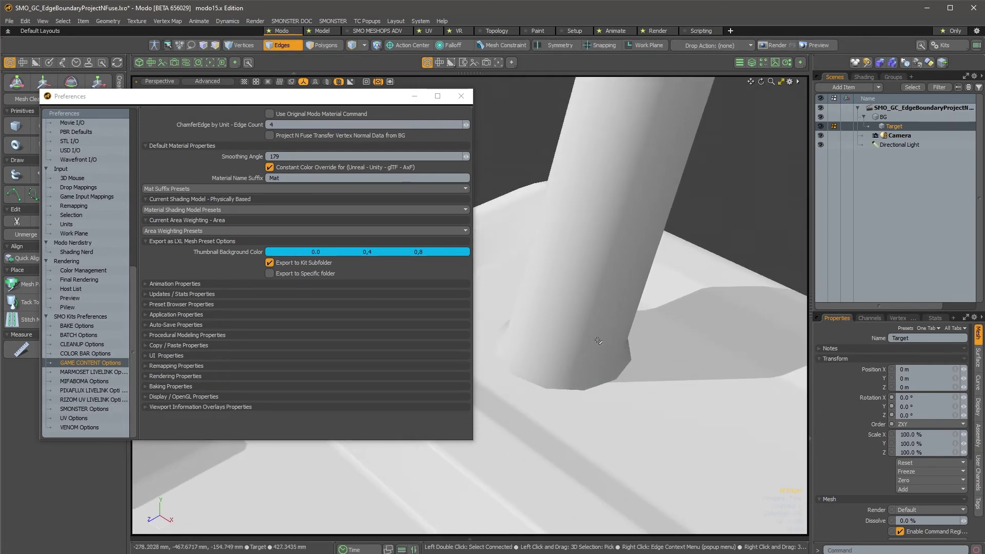
Step: Select polygons at the fused cylinder's base to inspect its topology and shading
key("3")
left_click(611, 323)
left_click_drag(603, 413, 590, 411, "alt")
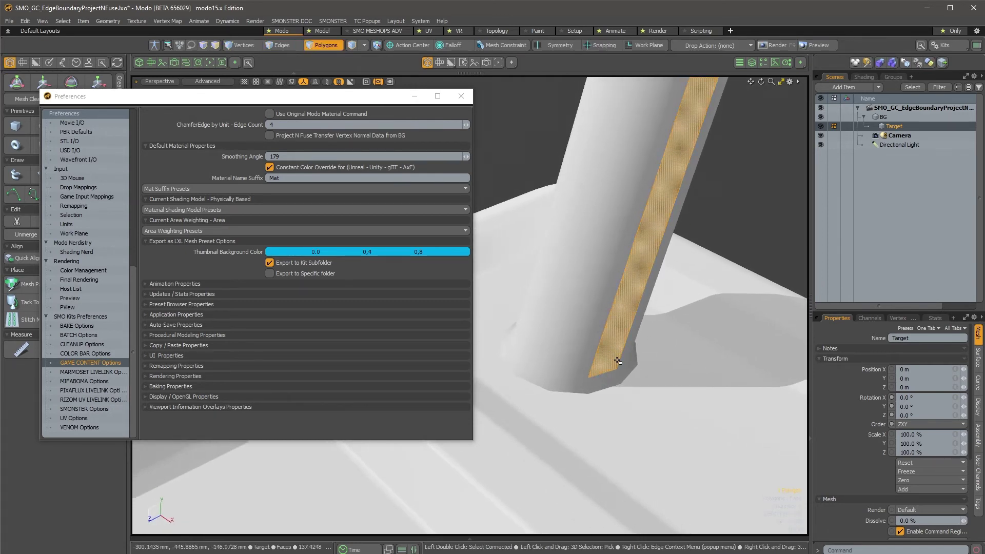
double_click(618, 361)
left_click_drag(618, 362, 580, 334, "alt")
left_click_drag(719, 338, 595, 421, "alt")
Step: Select the boundary edge loop at the cylinder's base and transfer its vertex normals from the background surface
scroll(609, 428, "up", 2)
key("2")
double_click(595, 421)
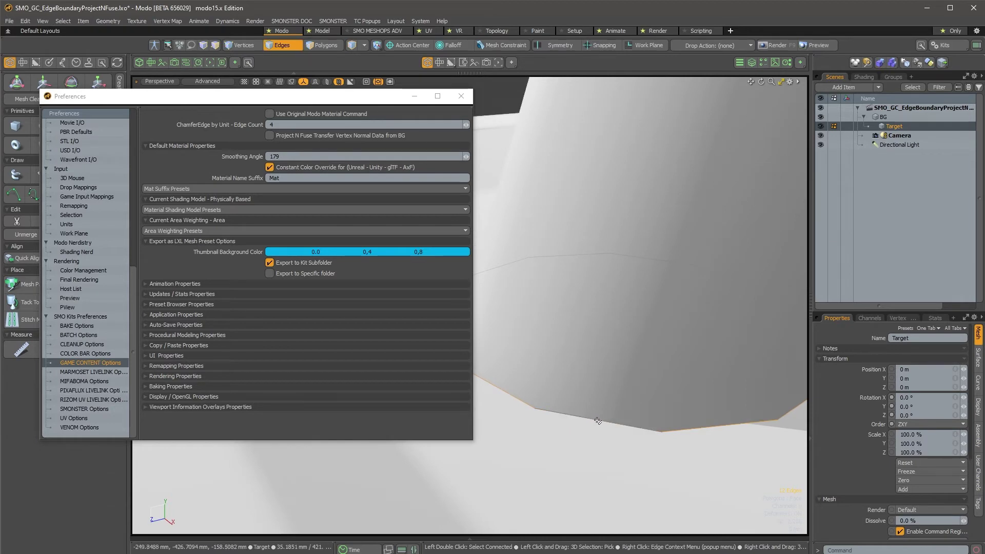
scroll(590, 419, "down", 3)
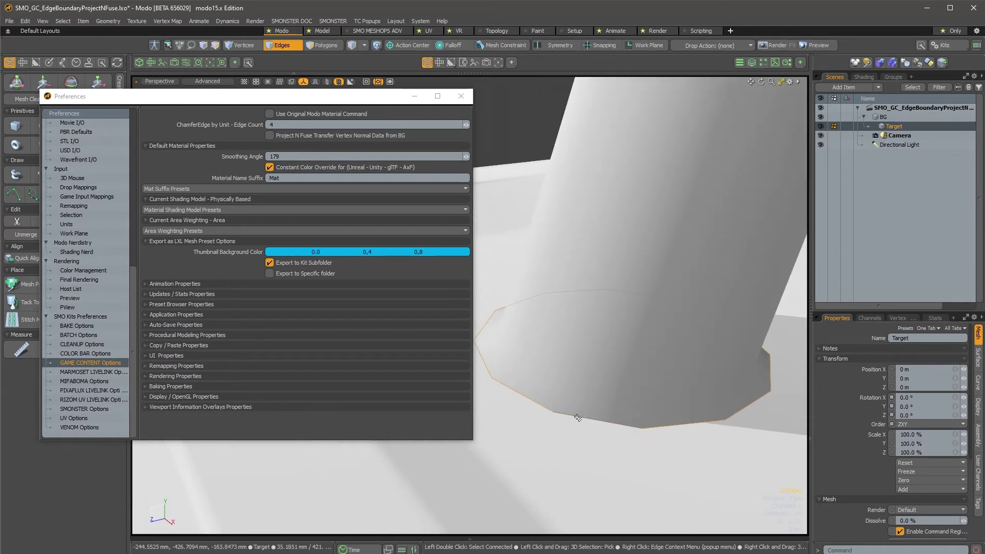
right_click(579, 419)
mouse_move(605, 429)
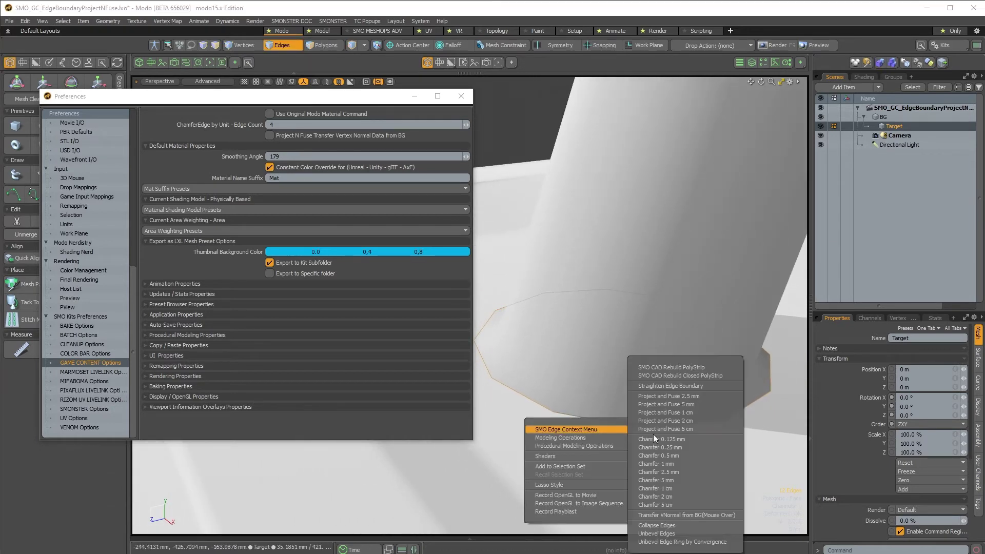
left_click(699, 515)
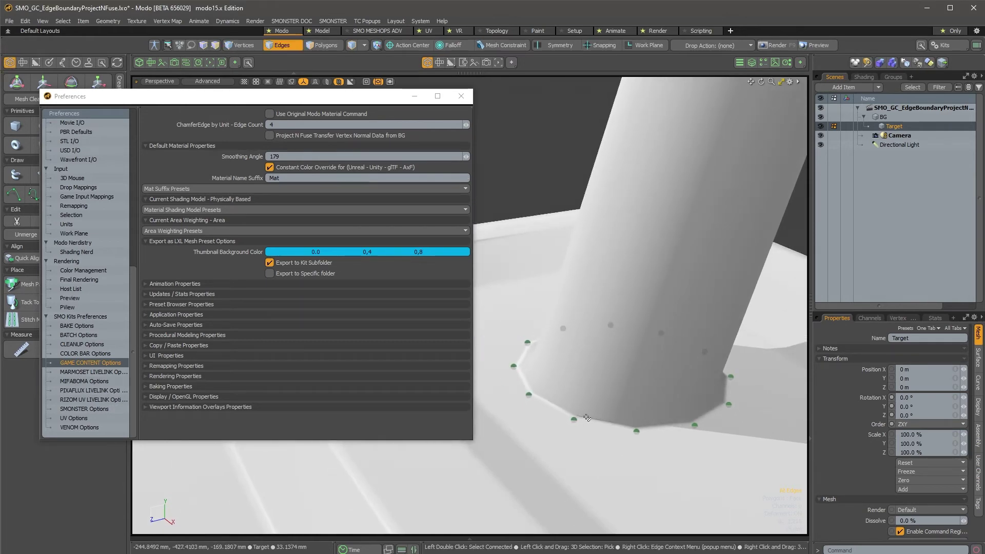
Step: Select adjoining polygons of the chamfered strip around the cylinder's base and examine its segments
left_click_drag(535, 434, 673, 380, "alt")
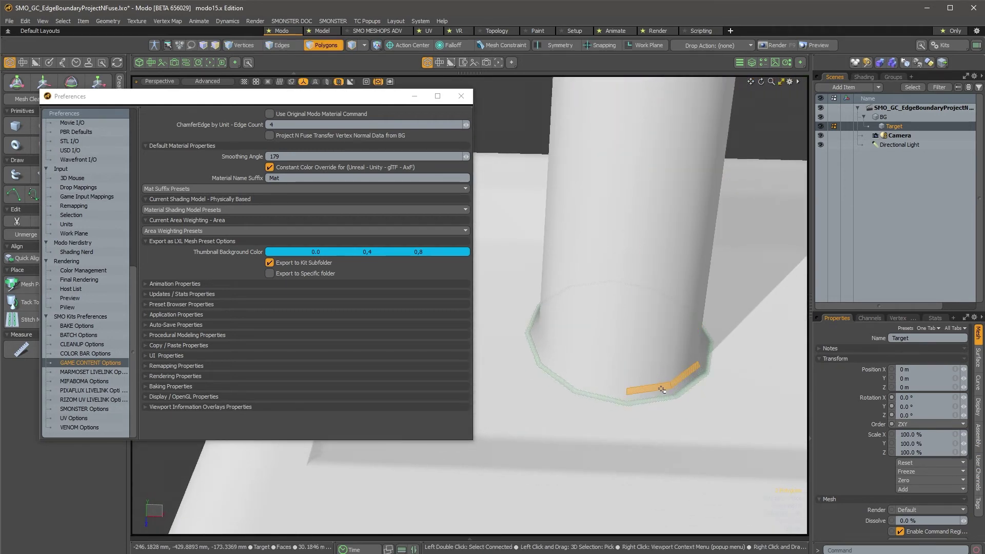
scroll(660, 390, "up", 6)
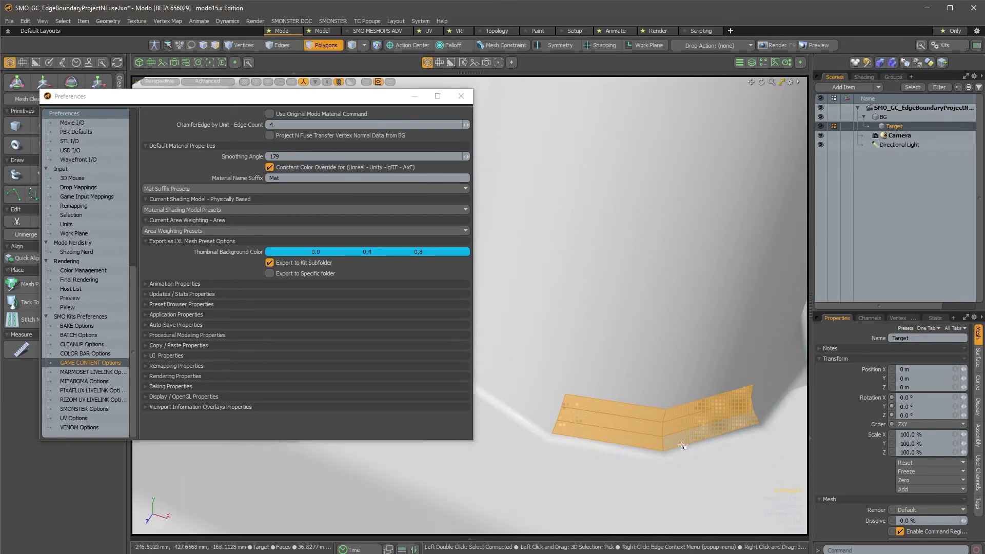
scroll(682, 445, "down", 3)
left_click_drag(632, 413, 607, 374, "alt+shift")
Step: Select the whole connected cylinder, reset its vertex normals, and clear the selection
double_click(624, 286)
scroll(683, 278, "down", 2)
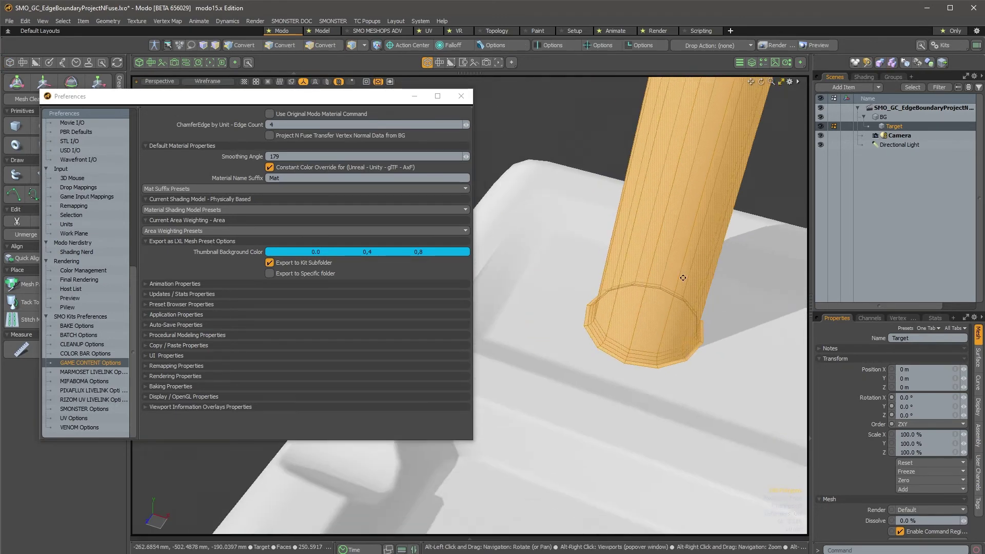
left_click_drag(683, 277, 601, 260, "alt")
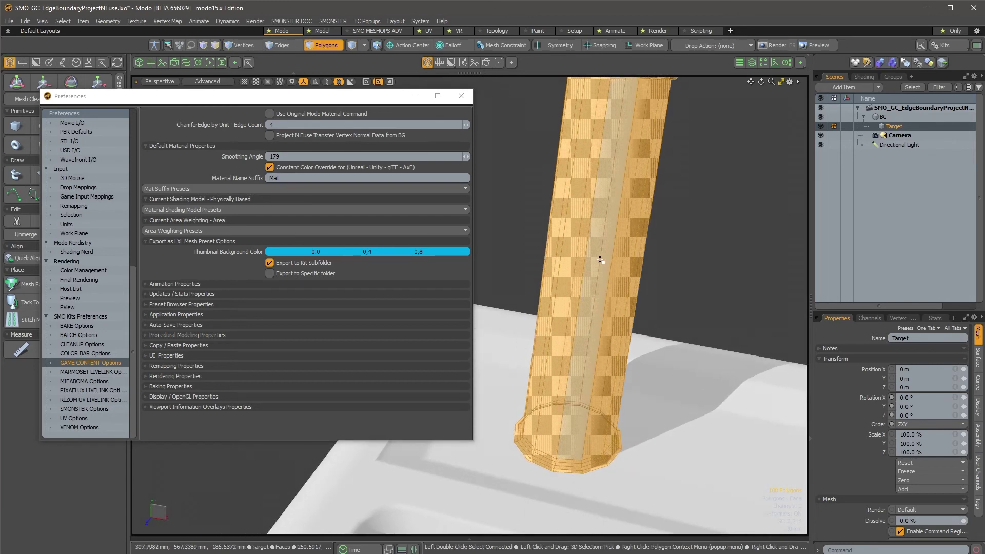
right_click(594, 257)
mouse_move(630, 271)
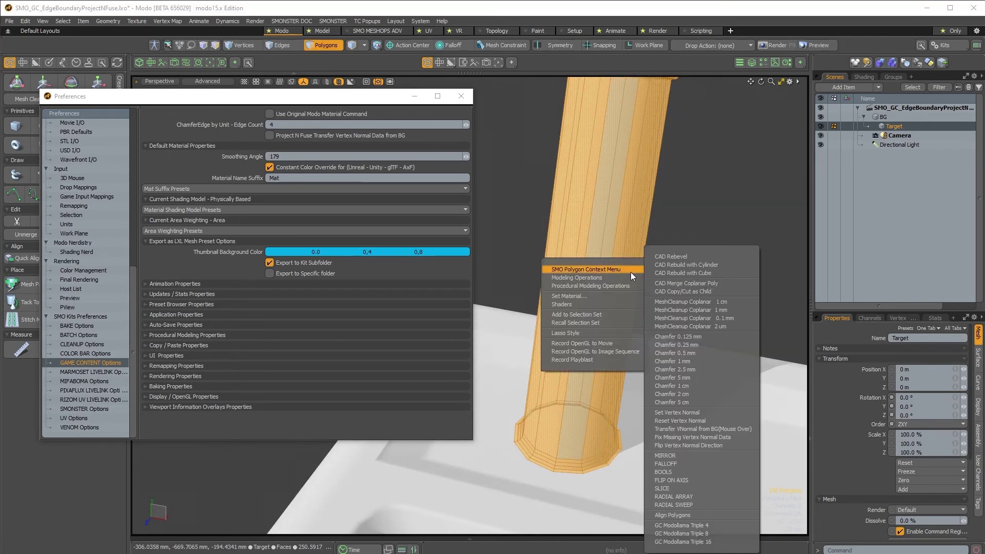
left_click(713, 419)
left_click_drag(712, 418, 696, 305, "alt")
left_click(697, 305)
Step: Select the cylinder's base boundary loop again, transfer vertex normals from the background, and check the blended shading
scroll(673, 383, "up", 3)
left_click_drag(672, 382, 618, 445, "alt")
key("2")
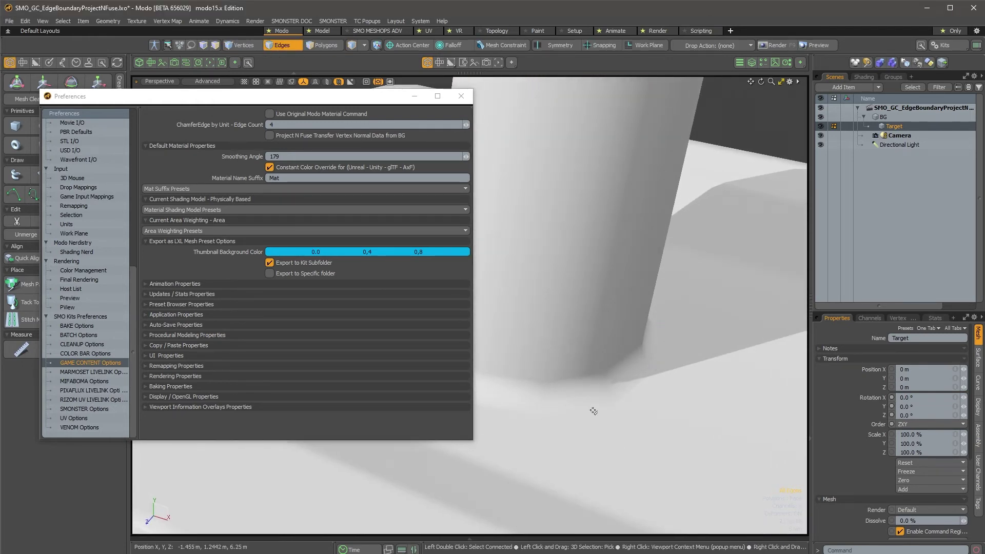
double_click(593, 410)
right_click_drag(593, 410, 573, 437, "alt")
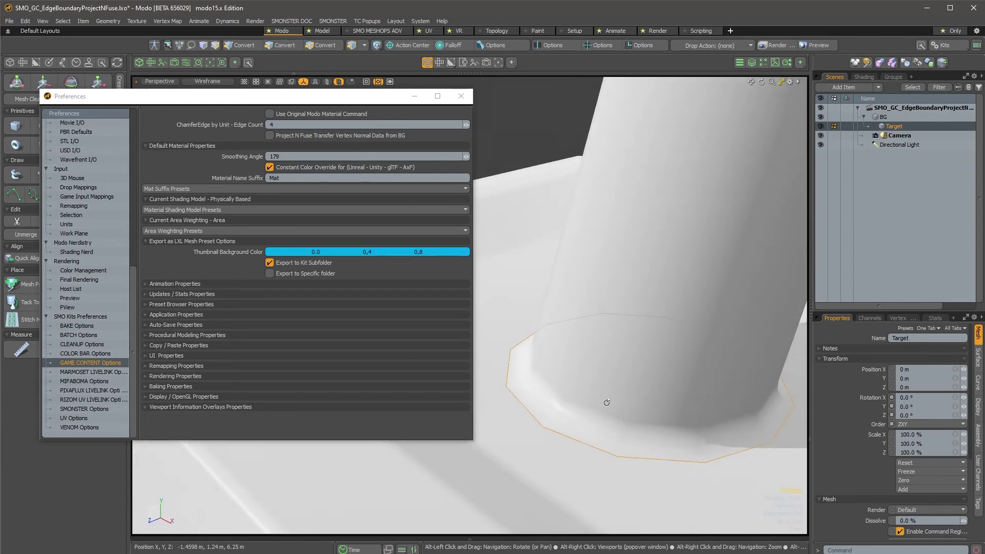
right_click(571, 441)
mouse_move(581, 452)
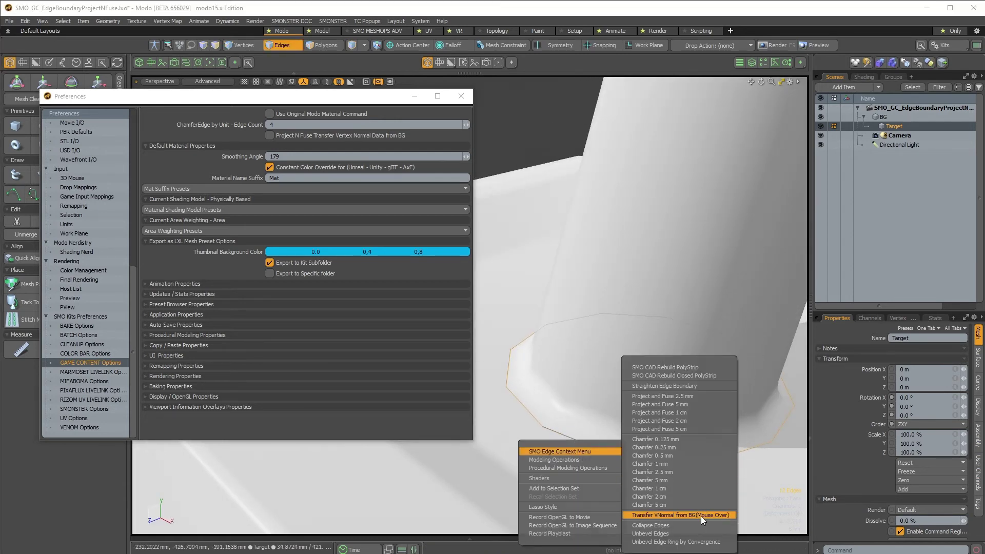
left_click(702, 516)
left_click_drag(709, 485, 548, 244, "alt")
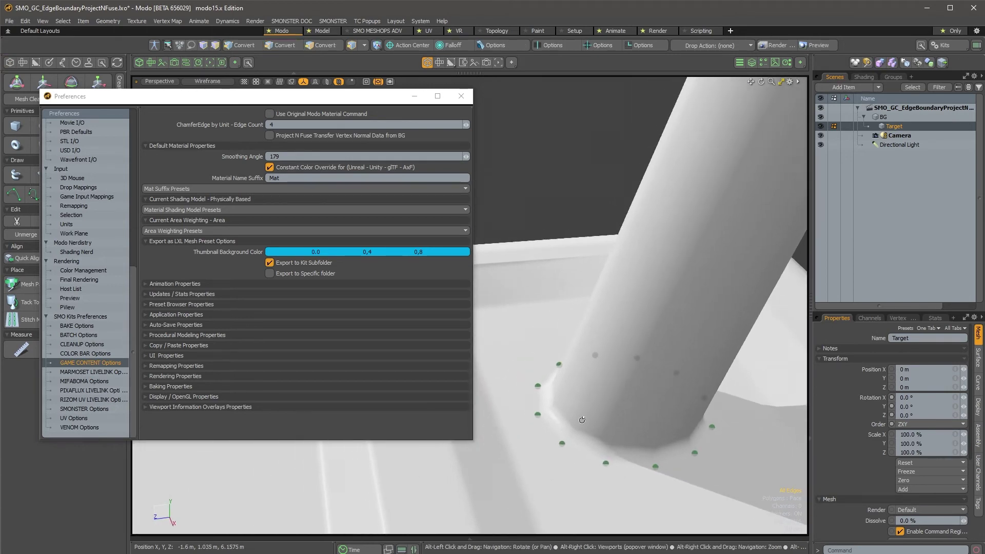
left_click_drag(568, 173, 662, 271, "alt")
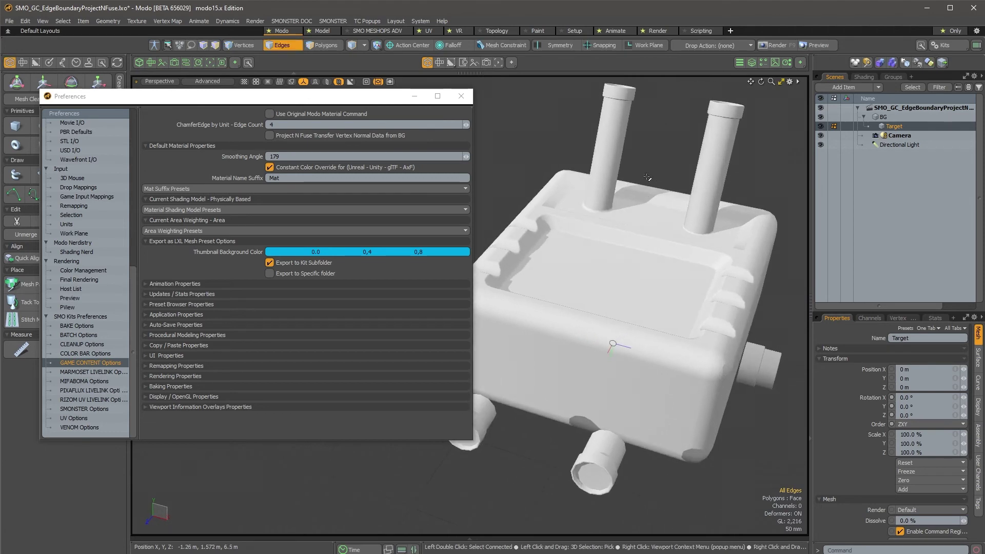
left_click(328, 21)
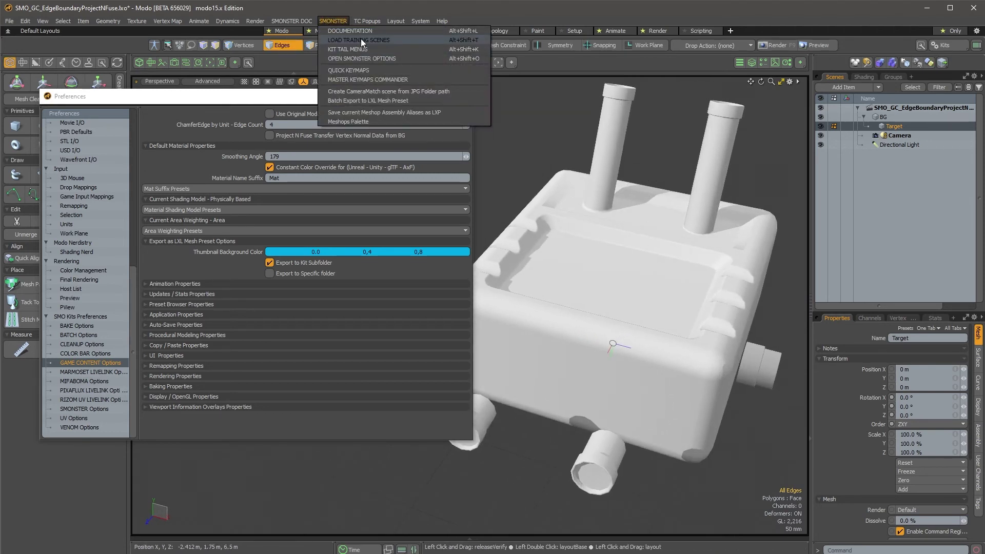
left_click(476, 16)
left_click_drag(580, 239, 670, 248, "alt")
double_click(619, 197)
left_click(680, 224)
Step: Revert the scene to its saved version
left_click(333, 20)
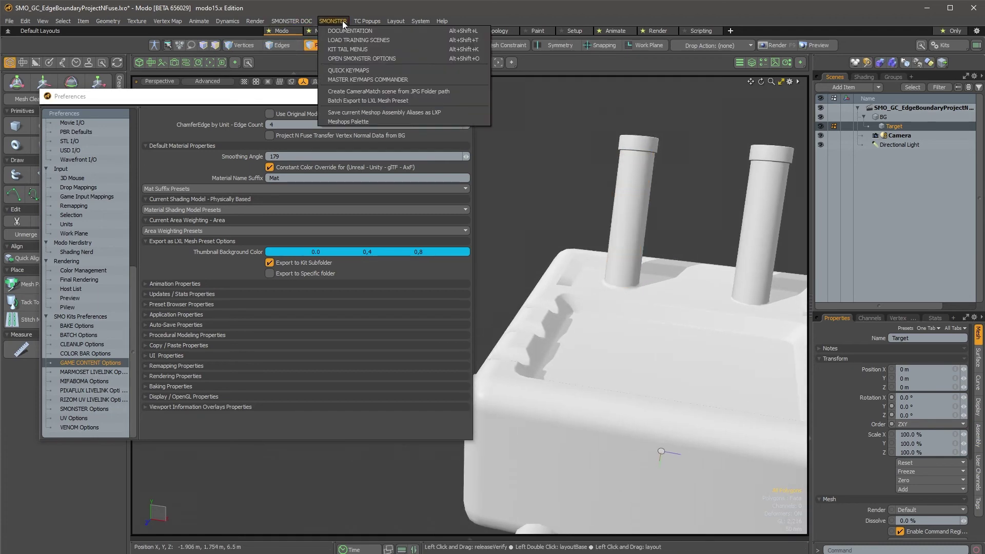
mouse_move(291, 20)
left_click(9, 21)
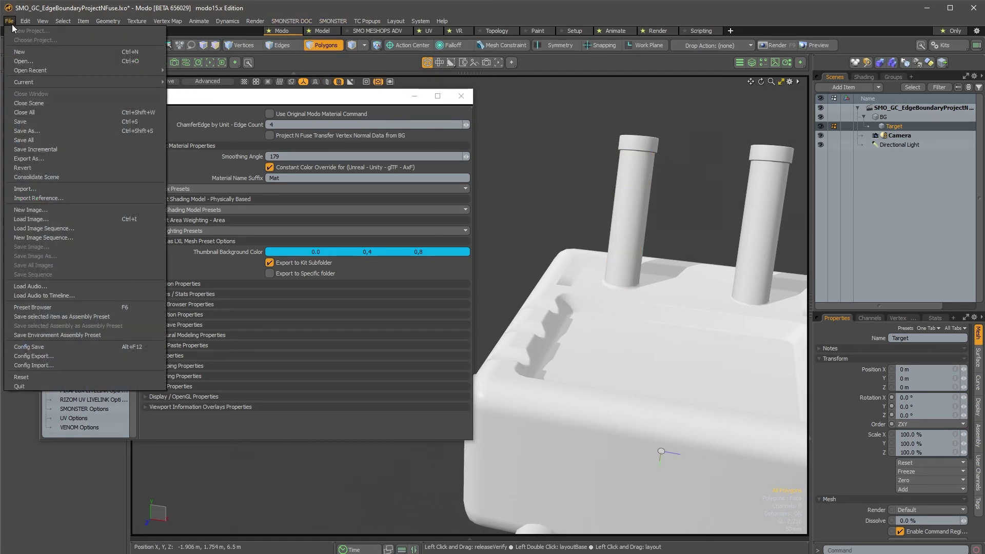
left_click(71, 168)
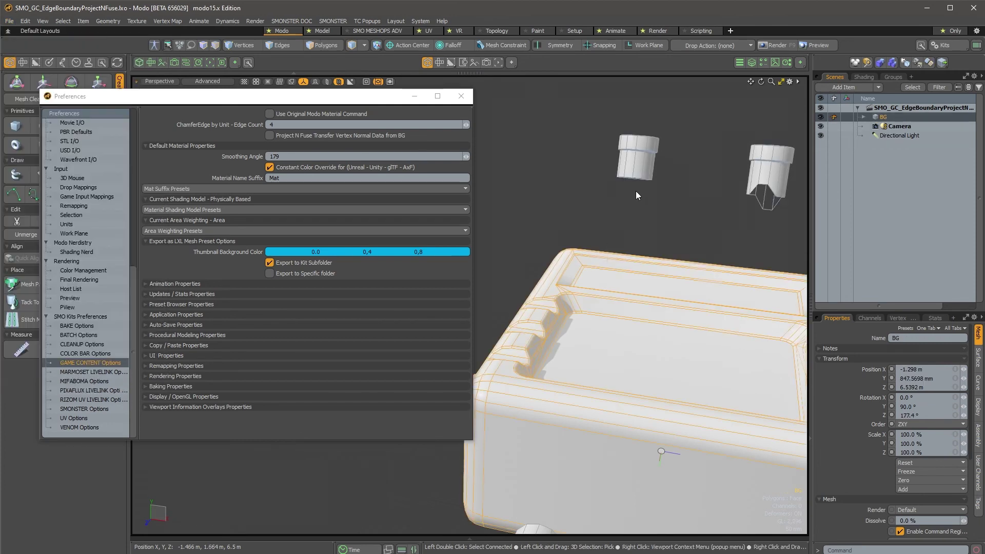
Step: Select the box-facing boundary edge loops of four cylinders: the two above the box and the two at its front
left_click_drag(781, 199, 643, 266, "alt")
key("2")
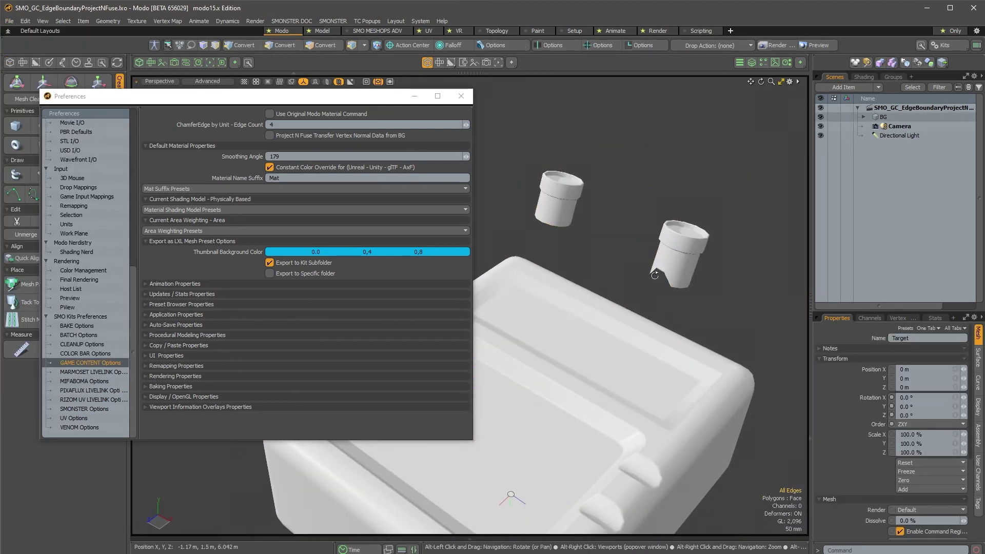
scroll(664, 256, "up", 5)
double_click(666, 256)
left_click_drag(665, 255, 775, 258, "alt")
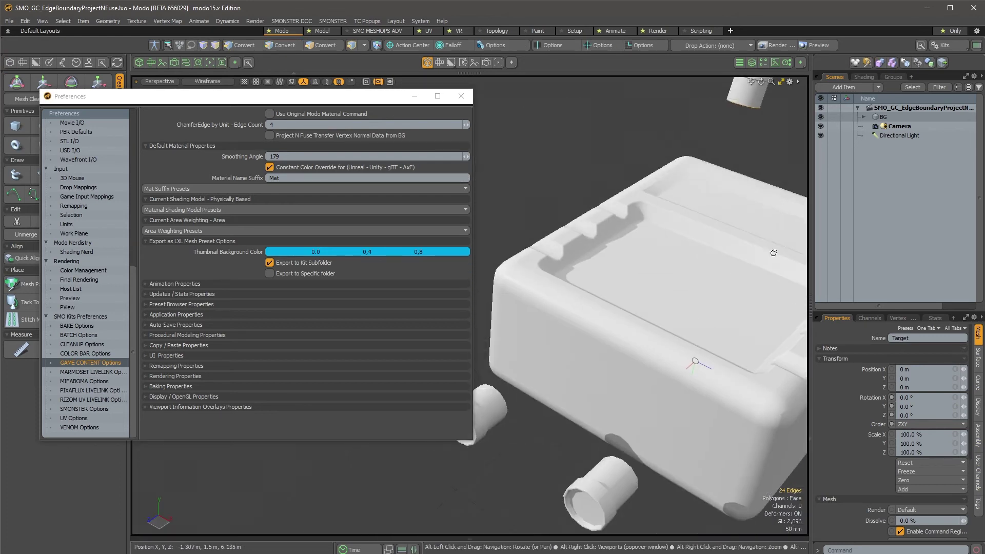
left_click_drag(695, 358, 596, 343, "alt")
scroll(596, 343, "up", 3)
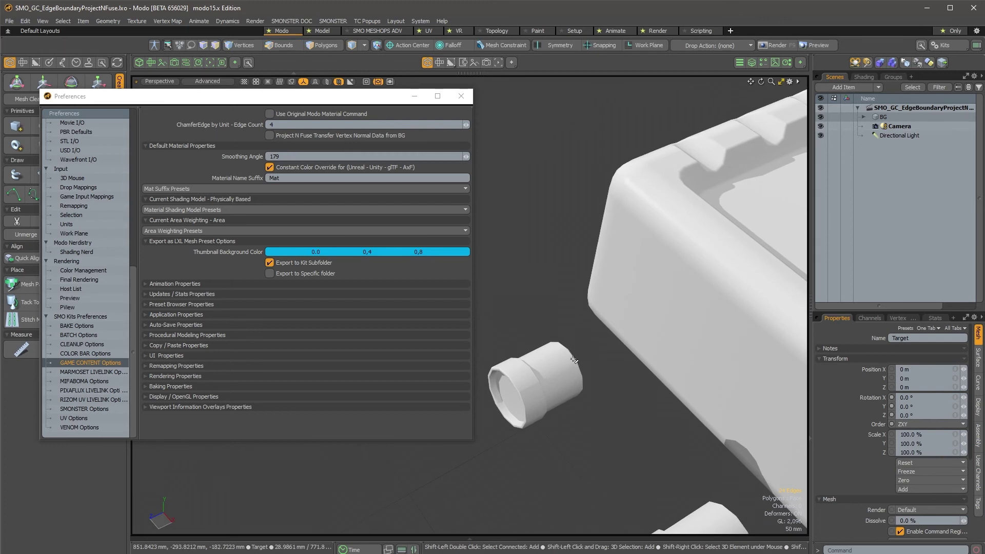
scroll(571, 354, "up", 2)
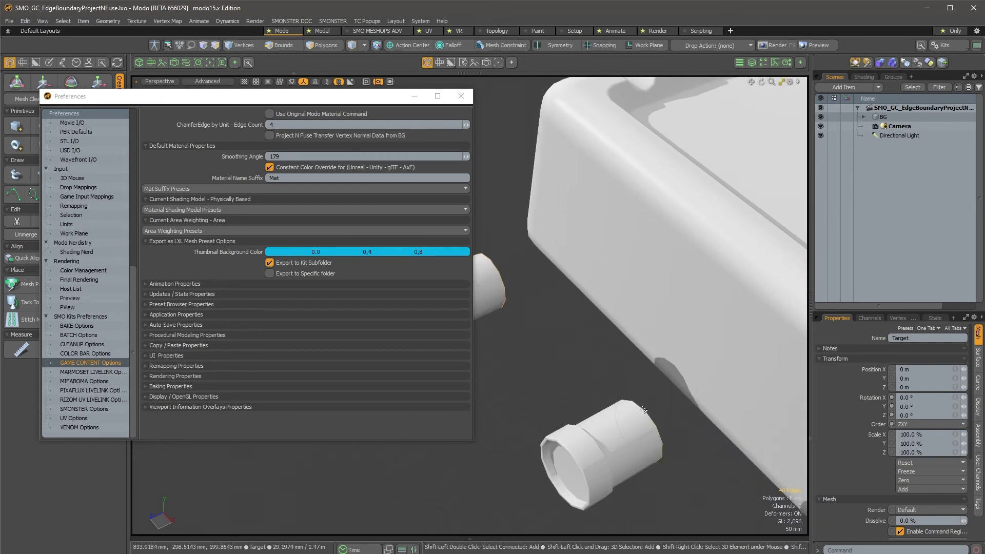
scroll(652, 390, "down", 3)
left_click_drag(656, 376, 634, 307, "alt")
scroll(618, 307, "up", 3)
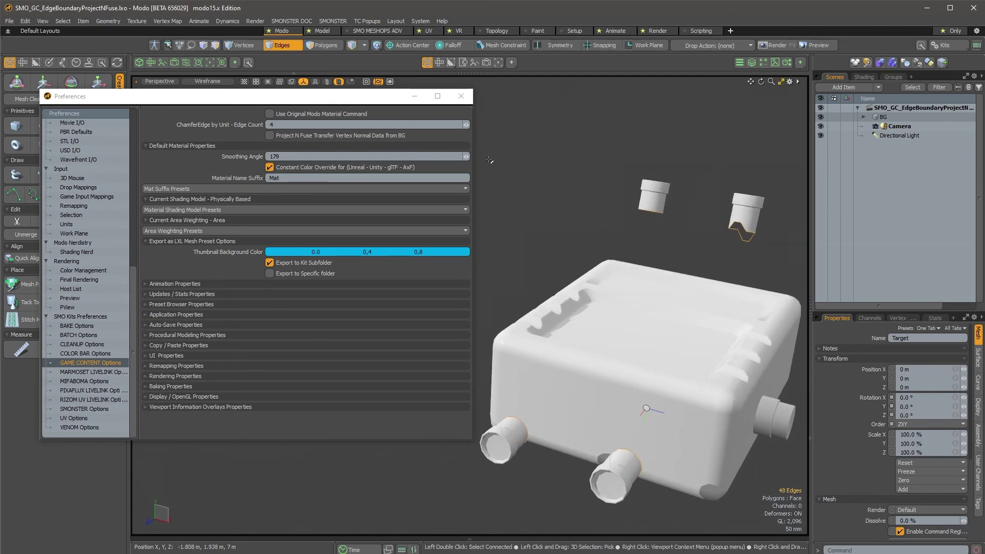
Step: Enable Project N Fuse Transfer Vertex Normal Data from BG, set the ChamferEdge edge count to 0, and close the preferences
left_click(289, 135)
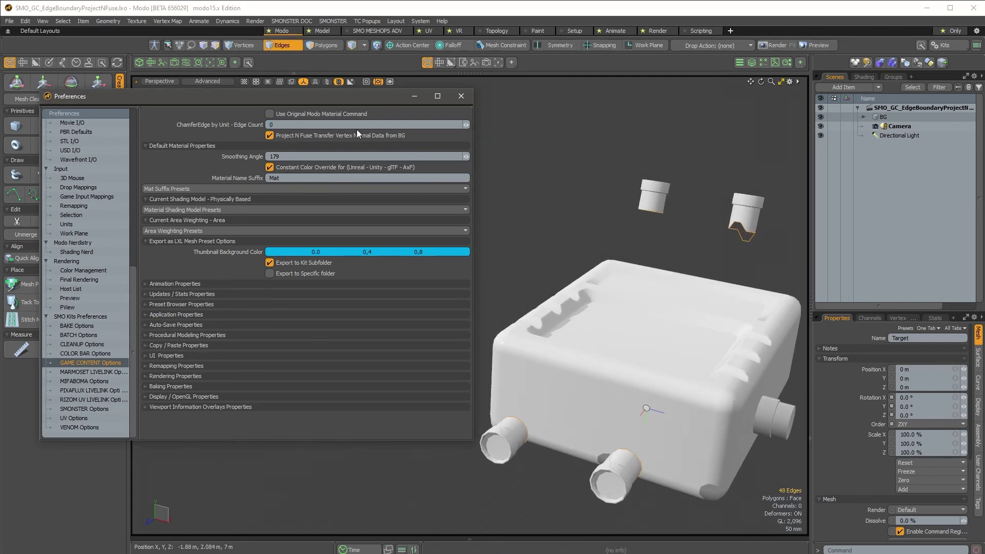
left_click(461, 96)
left_click_drag(593, 296, 598, 305, "alt")
scroll(614, 290, "up", 5)
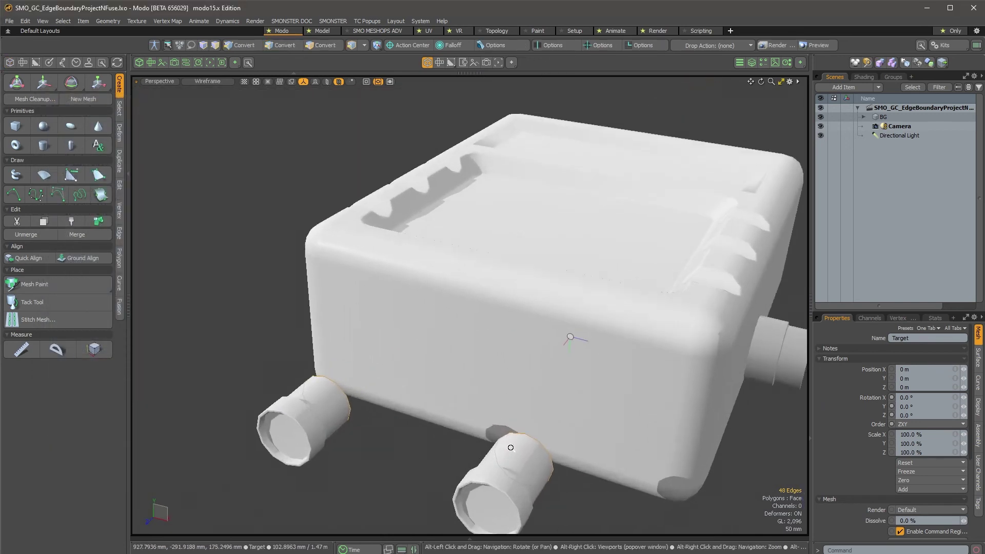
Step: Apply Transfer VNormal from BG to the selected cylinder boundary edges
left_click_drag(540, 219, 537, 152, "alt")
key("2")
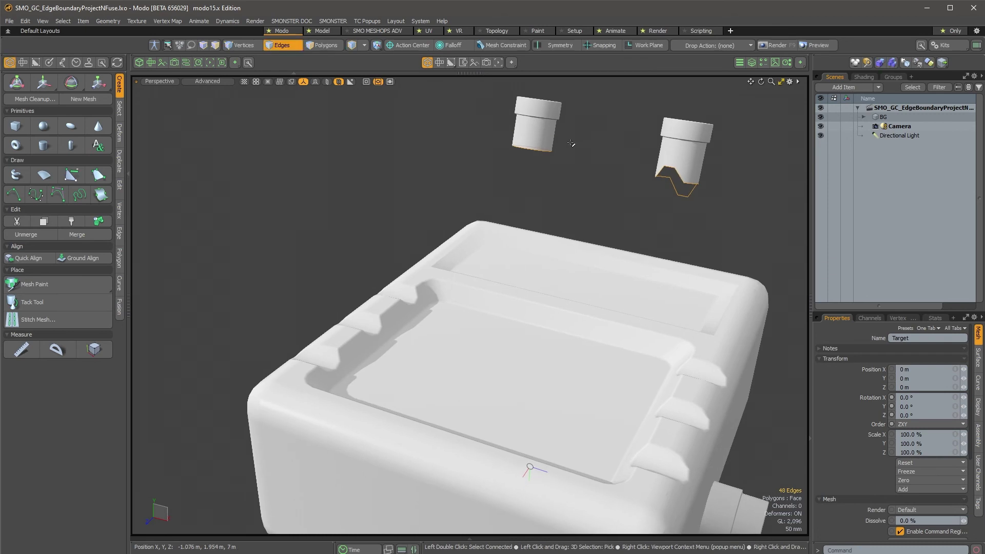
right_click(540, 153)
mouse_move(580, 173)
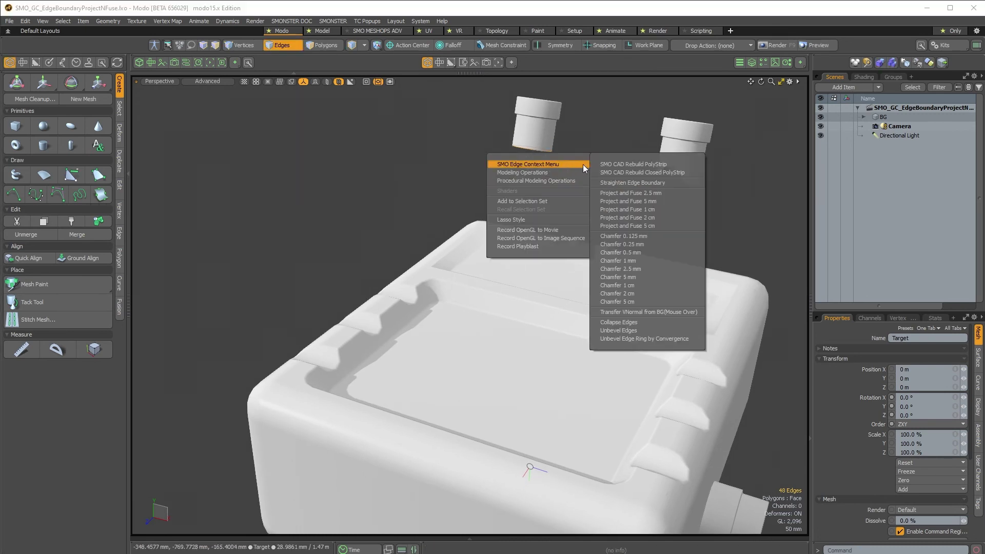
left_click(639, 312)
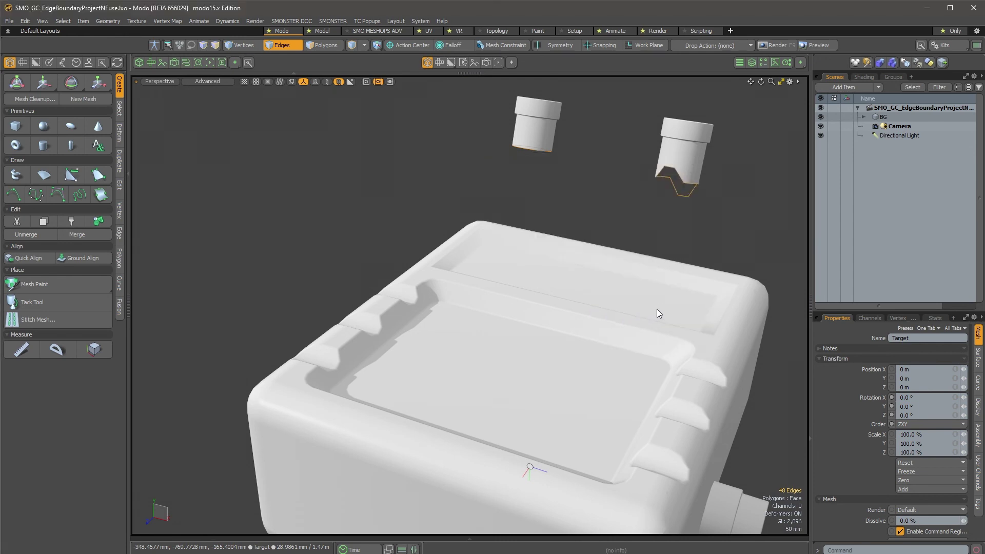
Step: Undo the last vertex normal transfer on the cylinder boundary edges
key("ctrl+z")
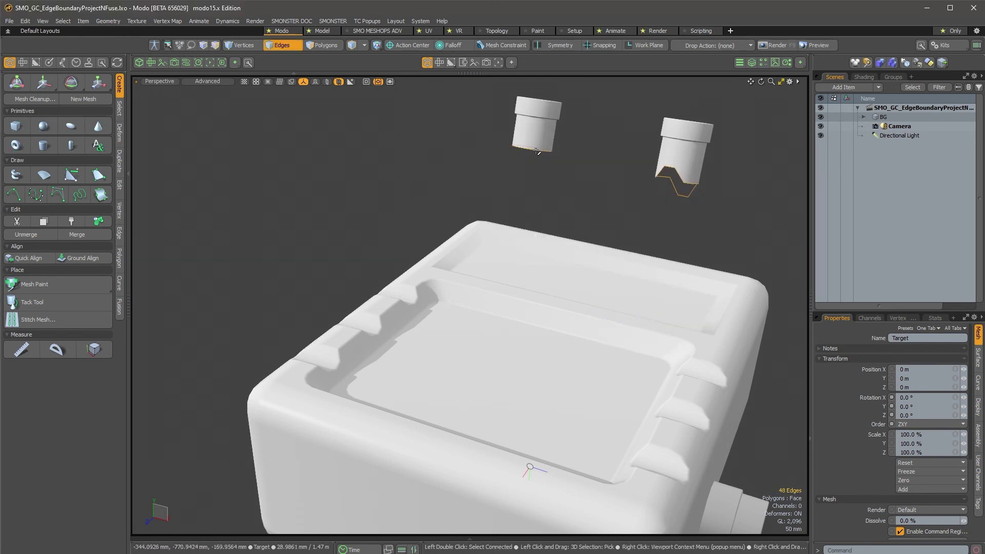
key("1")
left_click(542, 151)
right_click(542, 152)
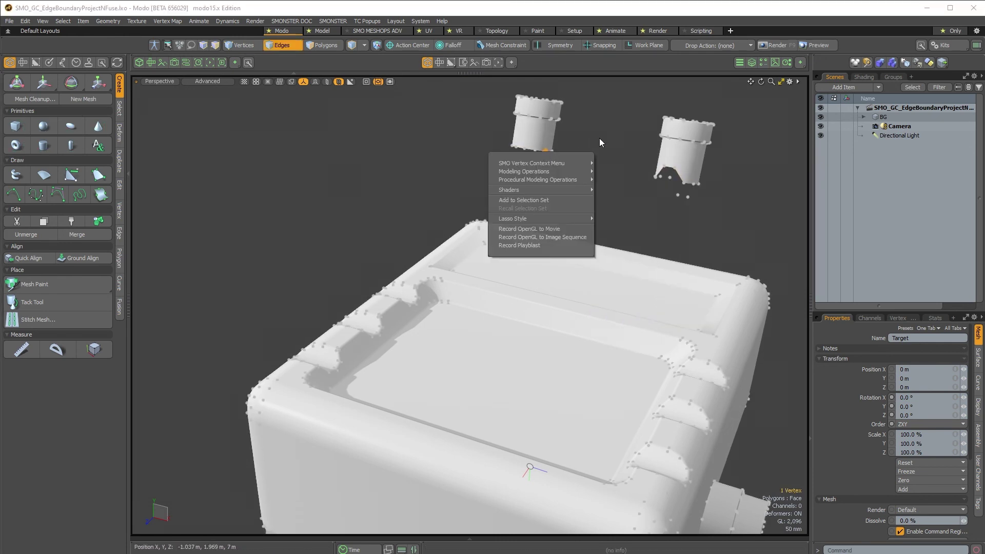
left_click(599, 138)
Step: Project and fuse the four selected cylinder boundary edge loops onto the background box with the 1 cm option
left_click_drag(682, 345, 635, 196, "alt")
key("2")
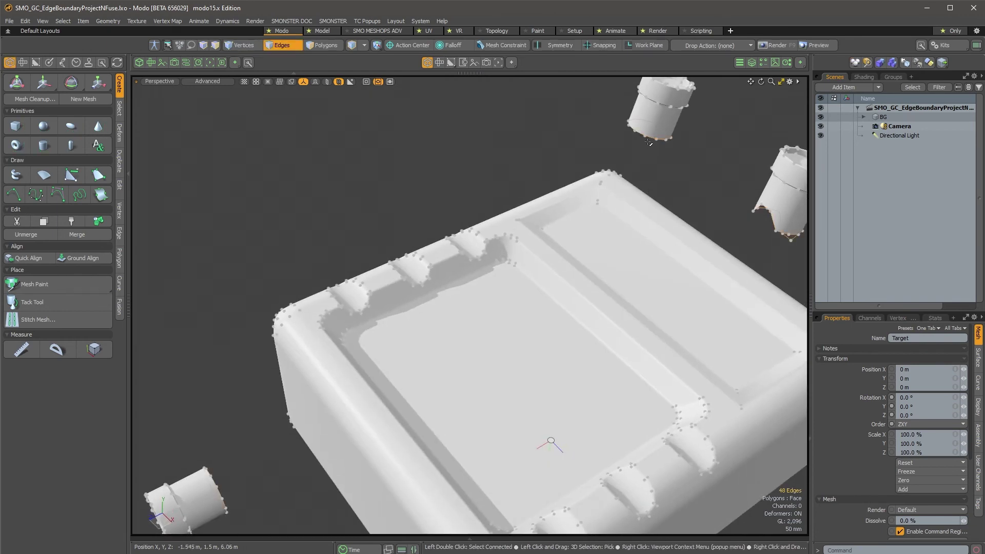
right_click(649, 143)
mouse_move(651, 149)
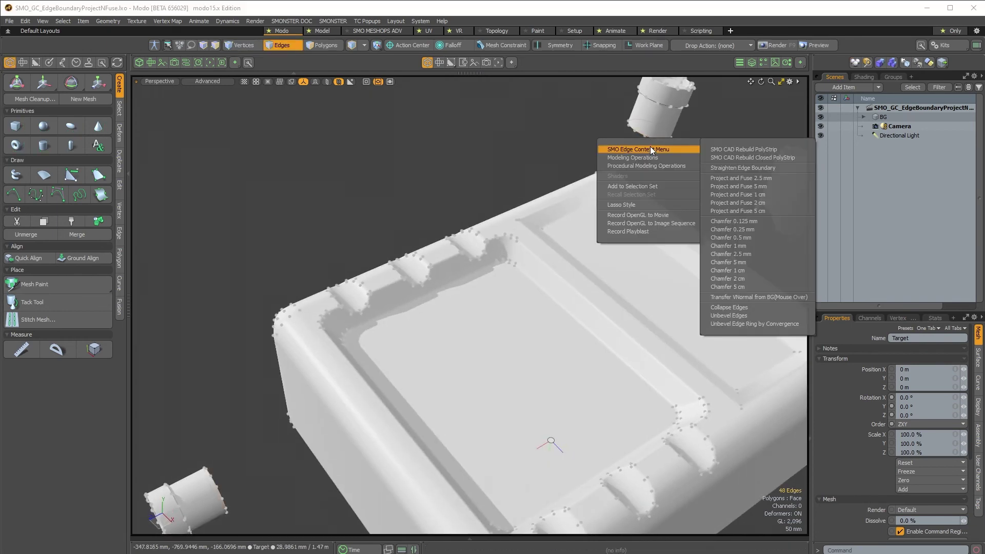
left_click(761, 194)
Step: Clear the selection in Items mode and examine the fused joints between the four cylinders and the box from several sides
left_click_drag(590, 363, 616, 195, "alt")
scroll(565, 226, "down", 3)
left_click_drag(567, 293, 521, 299, "alt")
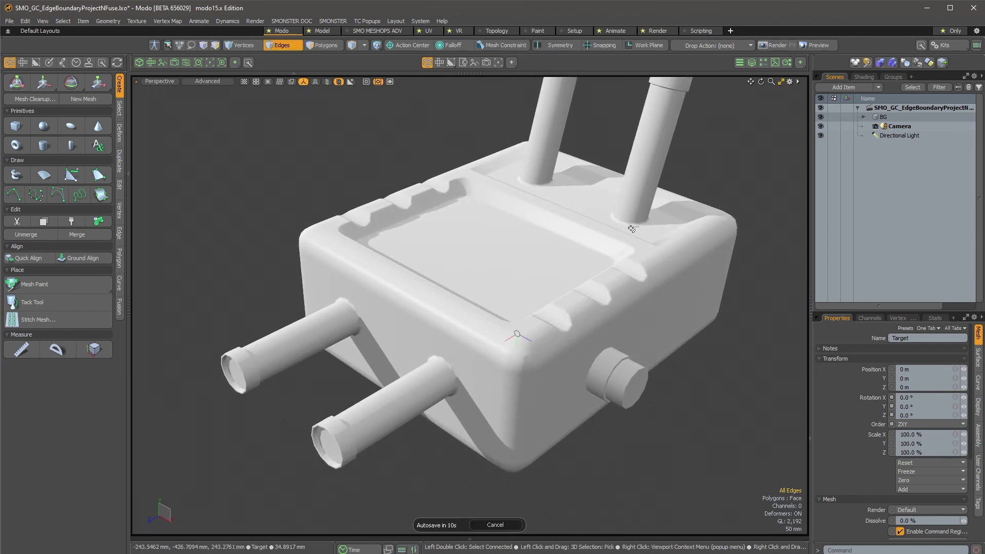
left_click_drag(656, 240, 569, 211, "alt")
left_click(593, 154)
left_click_drag(594, 154, 549, 248, "alt")
key("5")
left_click(471, 224)
key("Escape")
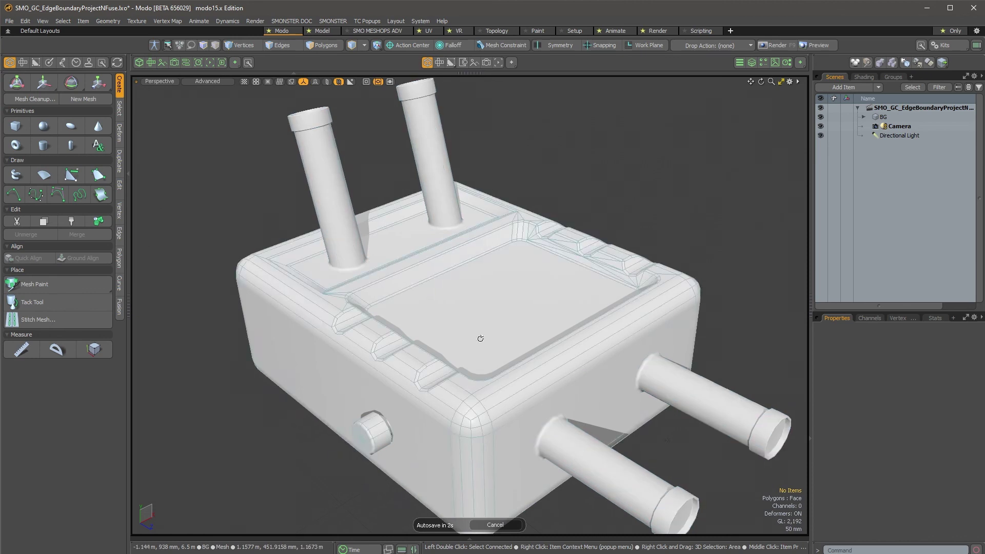
left_click_drag(480, 339, 508, 290, "alt")
key("Tab")
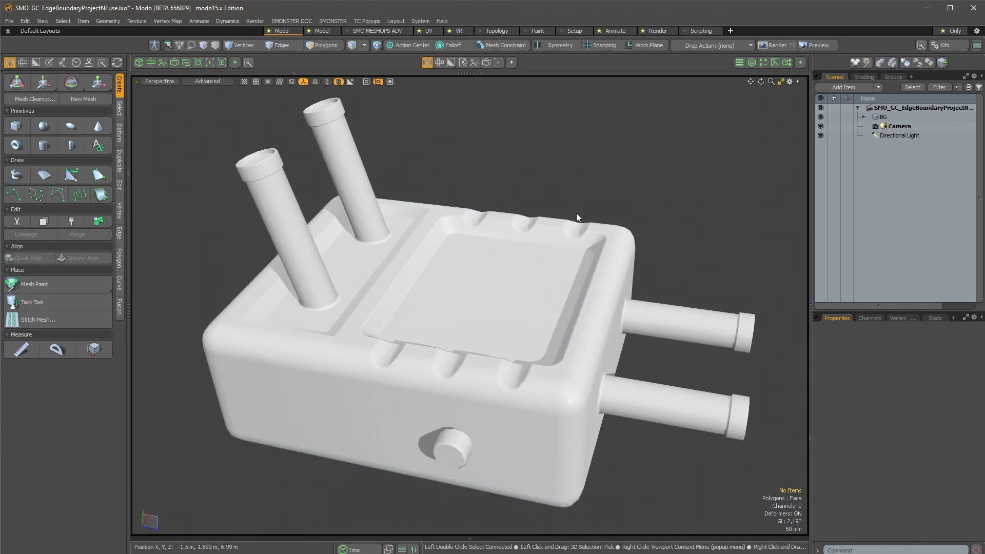